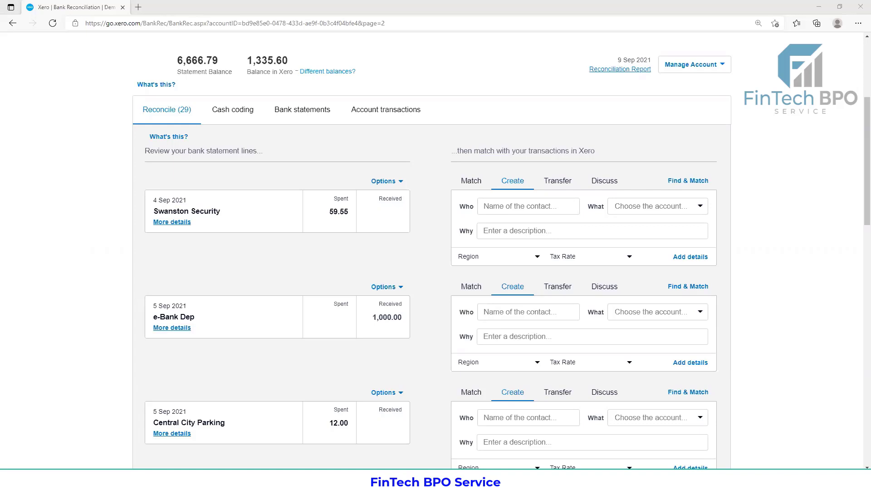
- Open the statement details of the 5 Sep Central City Parking line
scroll(300, 187, "up", 3)
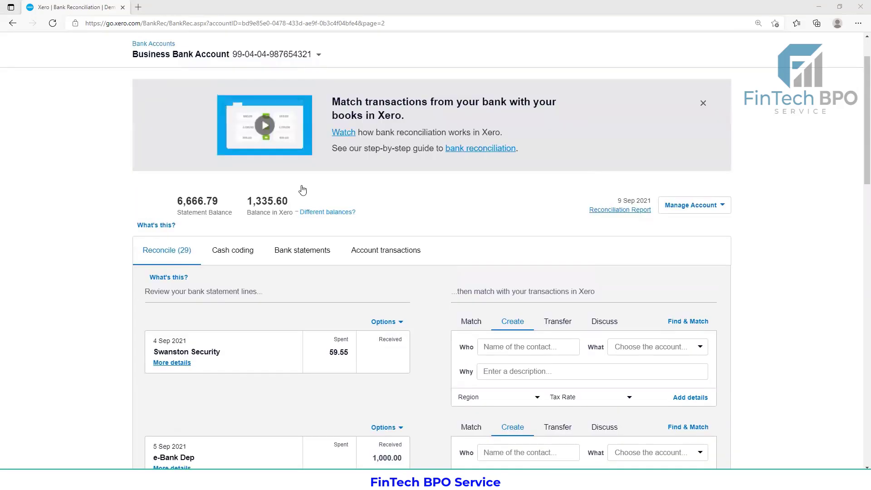
scroll(303, 190, "down", 2)
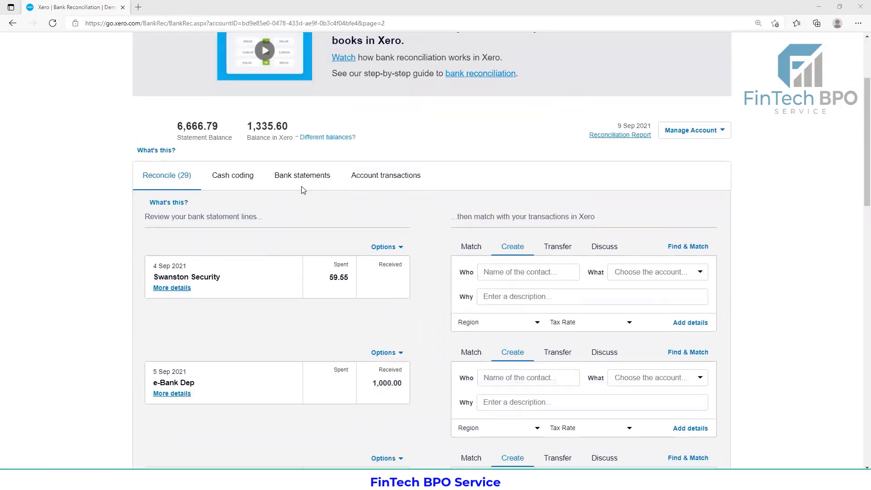
scroll(303, 189, "down", 3)
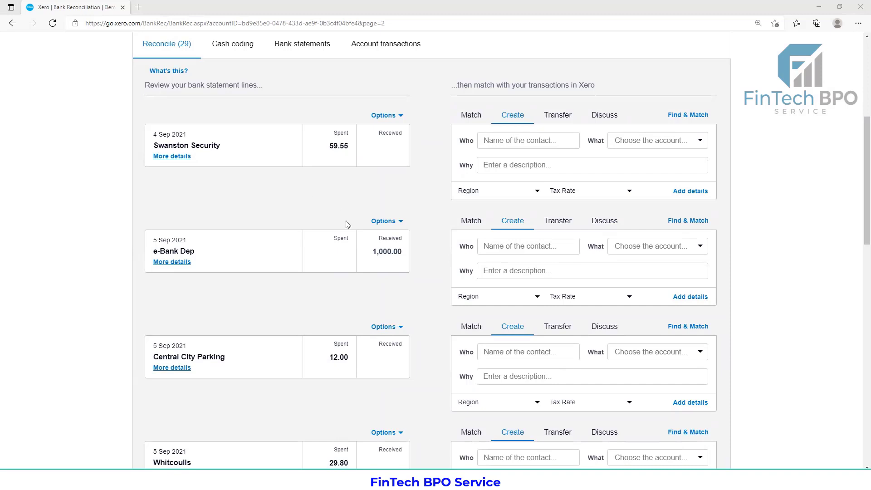
scroll(363, 287, "down", 2)
scroll(363, 290, "down", 2)
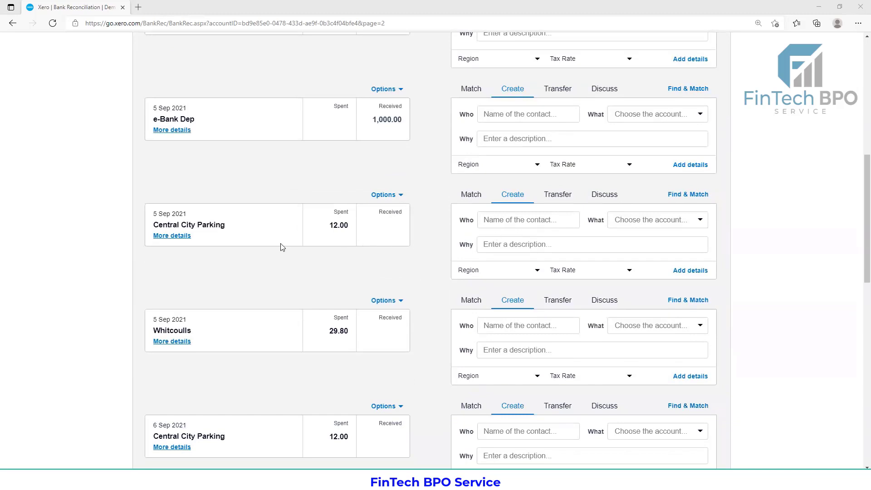
left_click(181, 236)
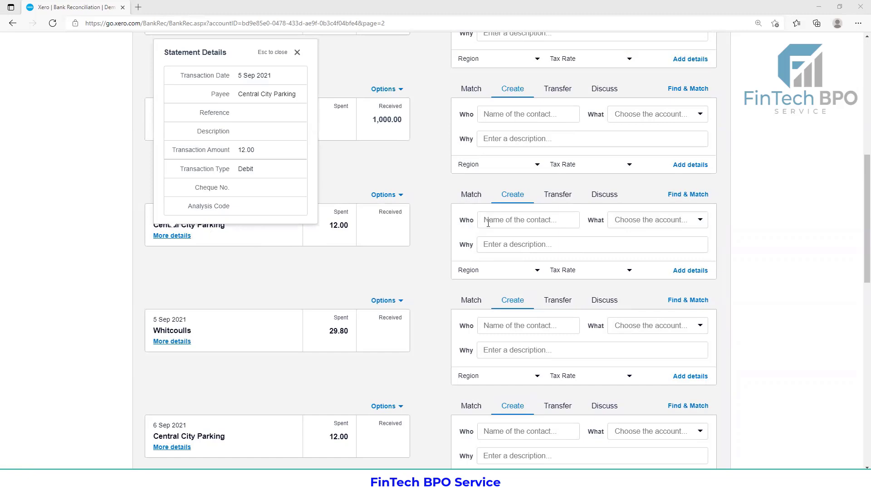
left_click(520, 221)
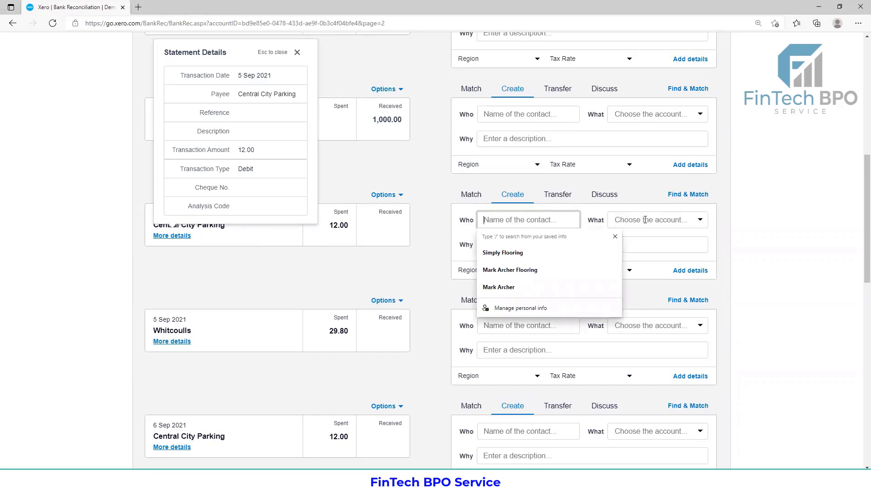
left_click(700, 225)
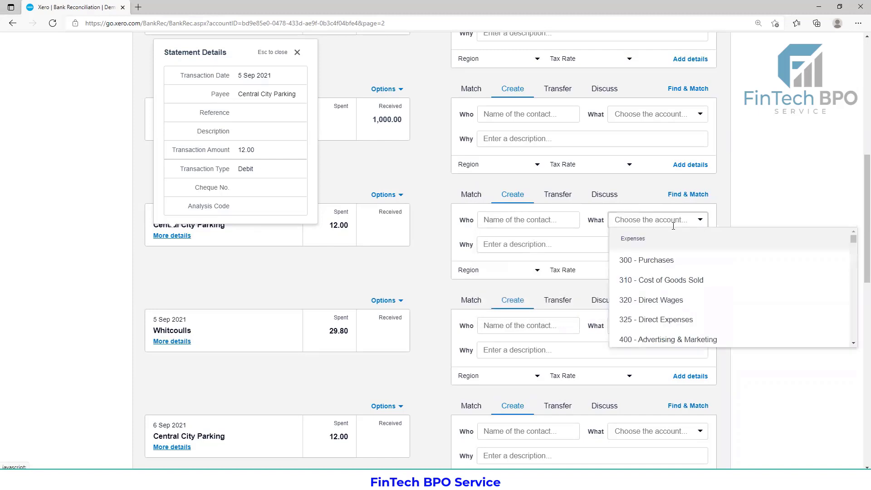
type("tr")
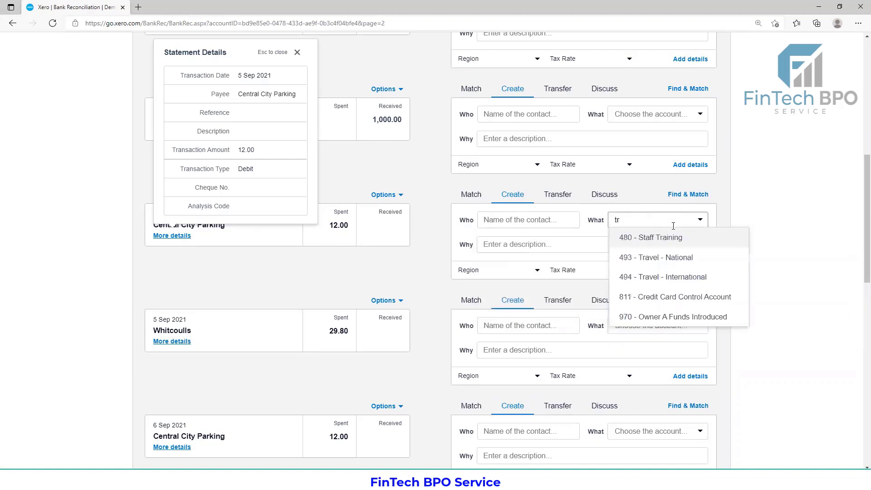
left_click(431, 271)
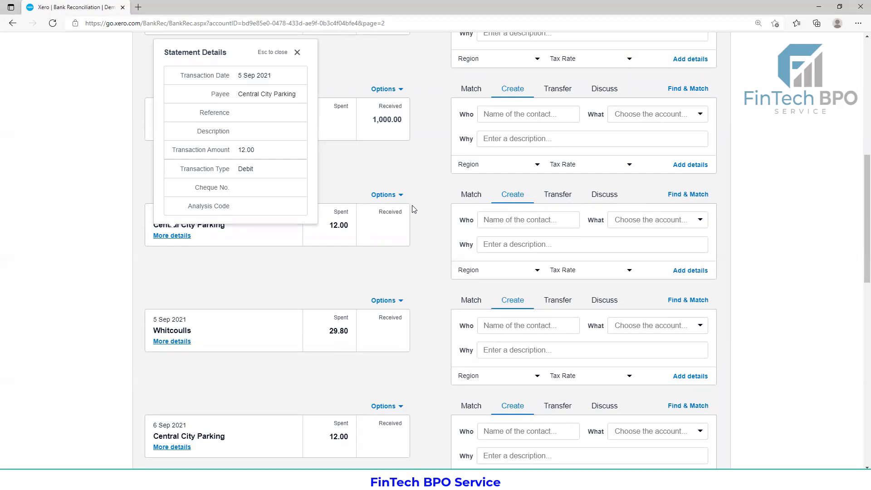
- Close the statement details of the 5 Sep Central City Parking line
scroll(412, 208, "up", 3)
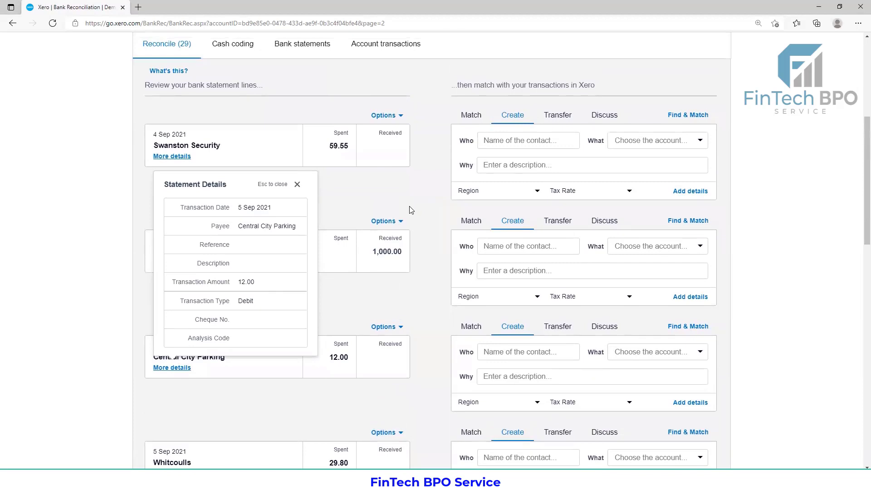
scroll(409, 211, "up", 2)
left_click(297, 316)
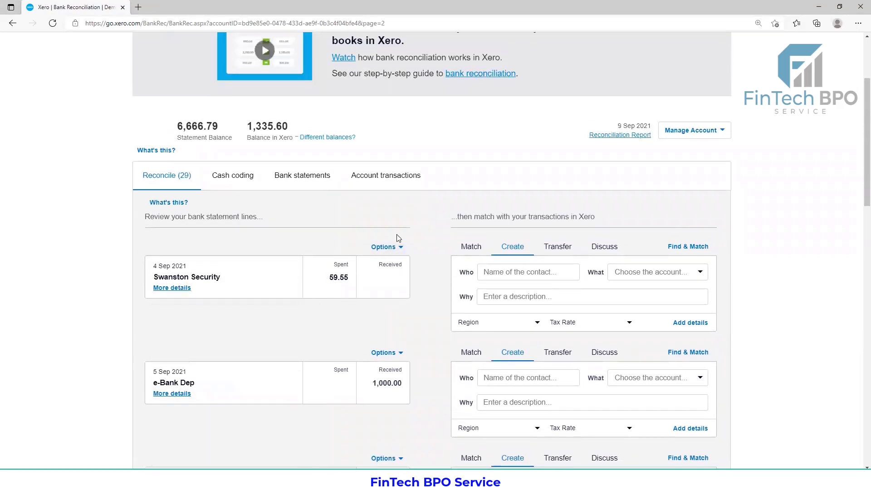
- Open the bank rules for the account and start creating a new spend money rule
scroll(415, 261, "down", 6)
scroll(414, 260, "down", 3)
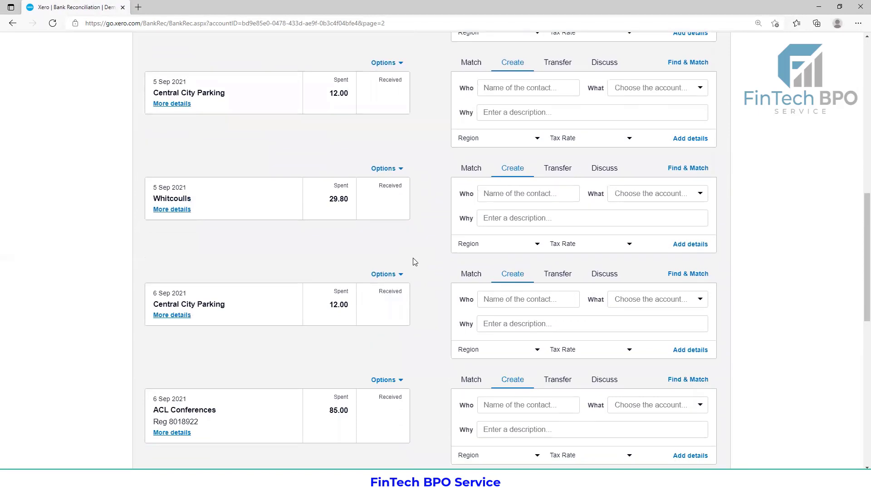
left_click(402, 62)
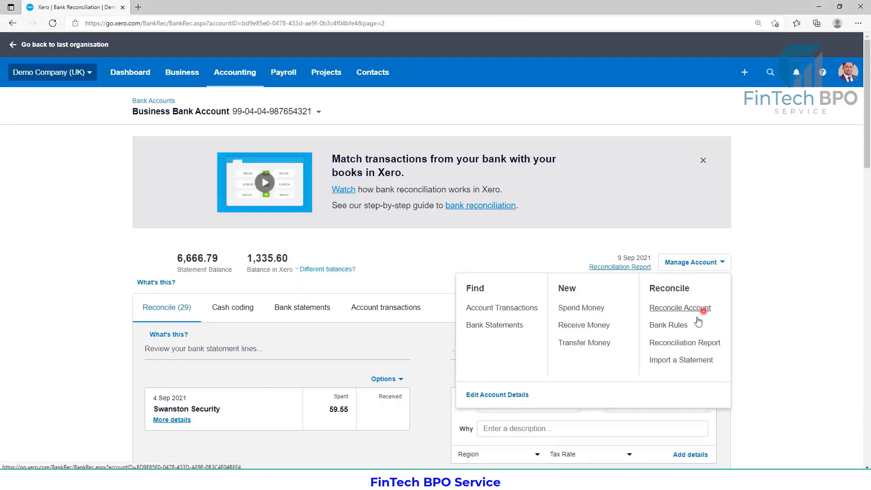
left_click(669, 325)
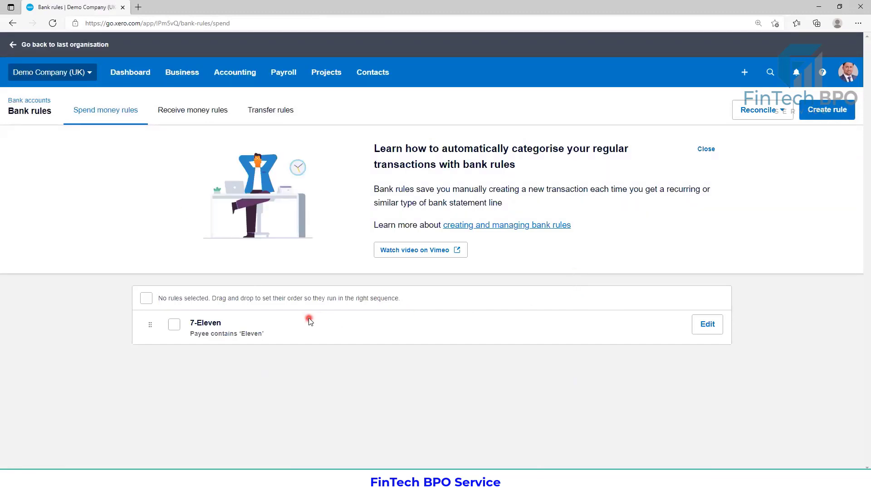
left_click(831, 114)
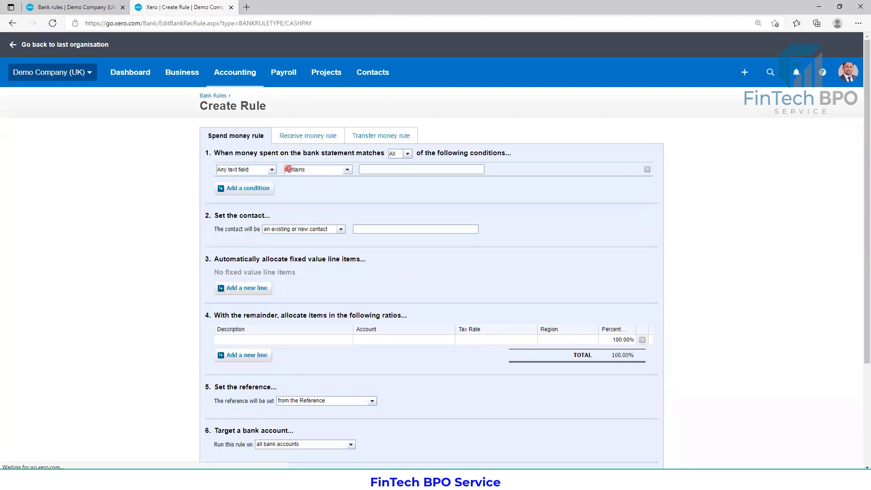
scroll(303, 191, "down", 2)
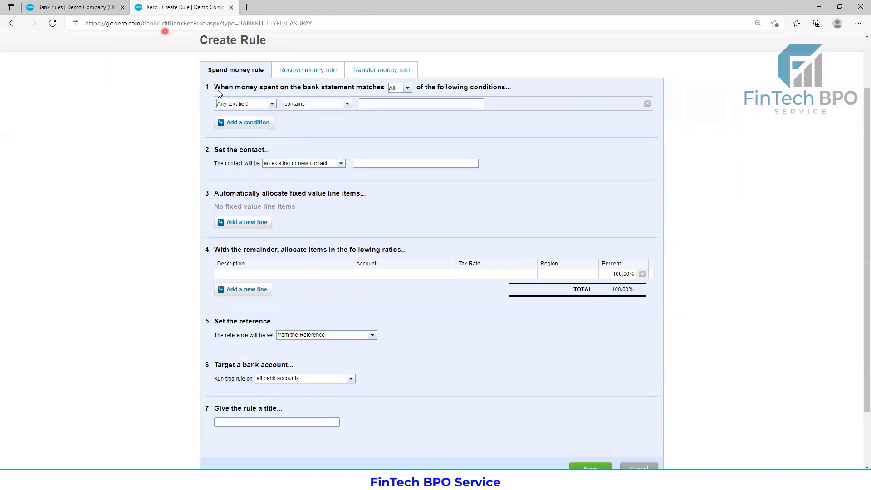
- Review the repeated Central City Parking lines in the bank reconciliation and return to the Create Rule form
left_click(48, 6)
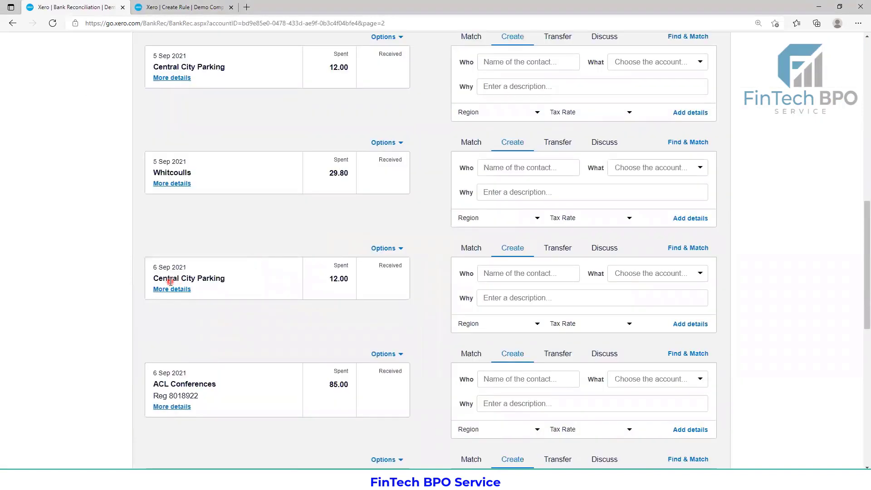
scroll(198, 279, "down", 3)
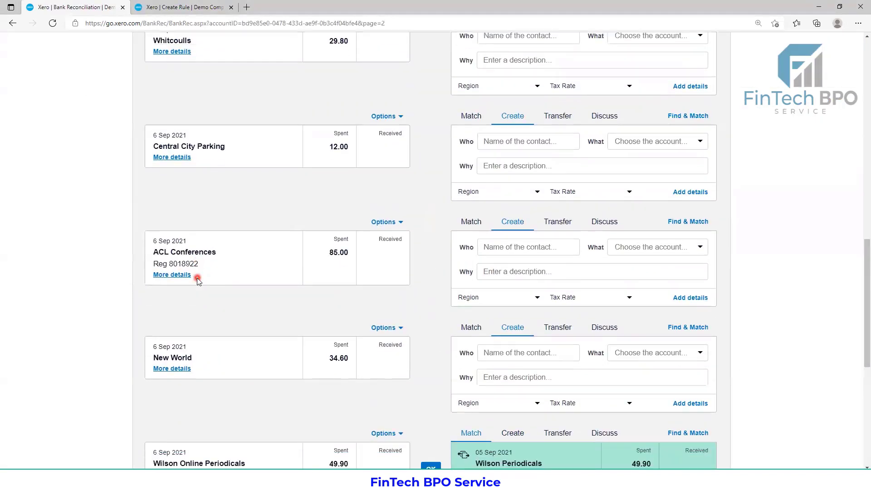
scroll(198, 280, "down", 3)
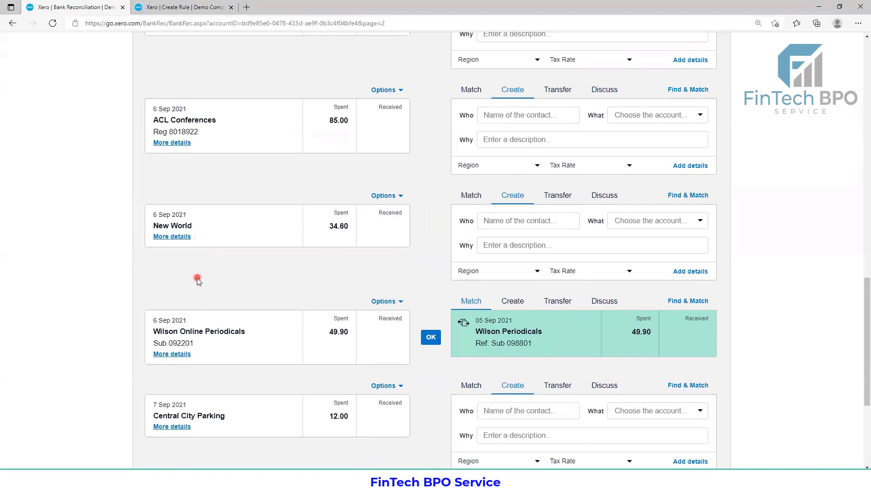
scroll(197, 278, "up", 3)
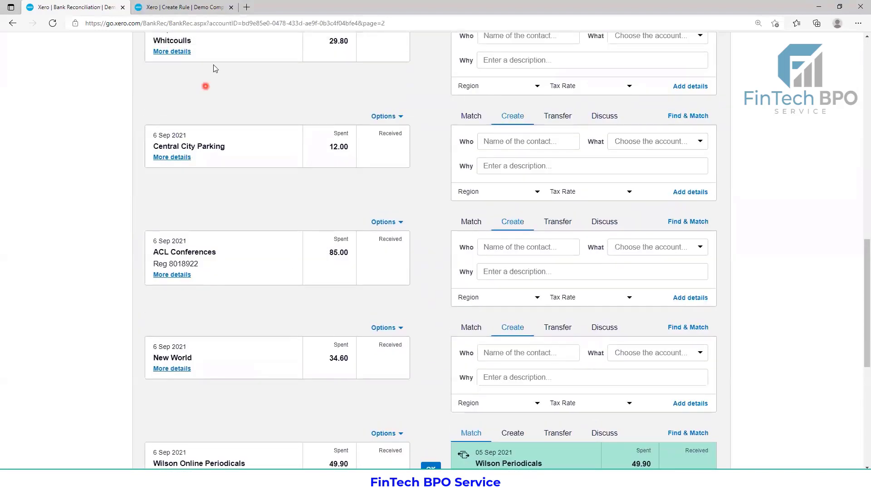
left_click(212, 6)
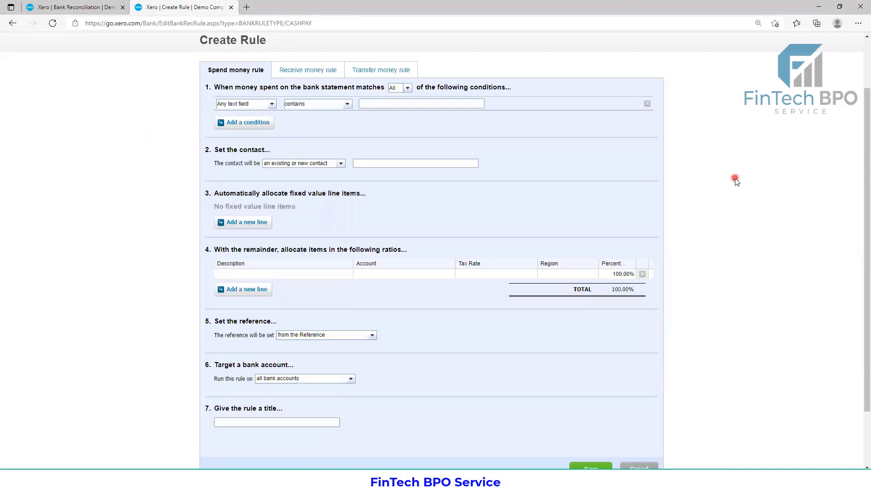
- Try matching Any of the rule's conditions and set the match option back to All
key("ctrl+plus")
key("ctrl+plus")
key("ctrl+plus")
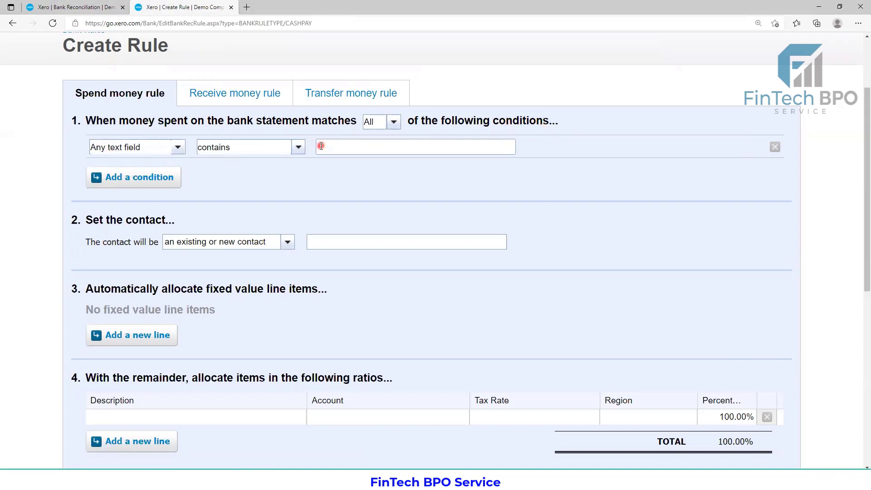
left_click(393, 123)
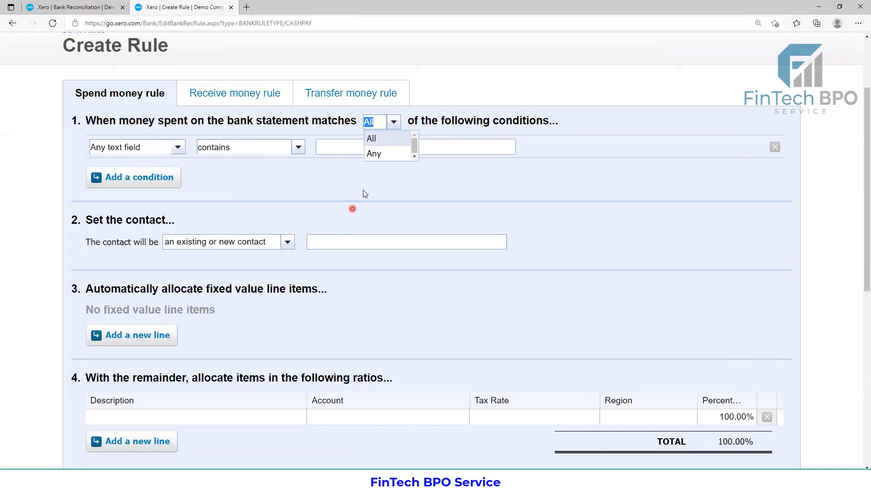
left_click(377, 155)
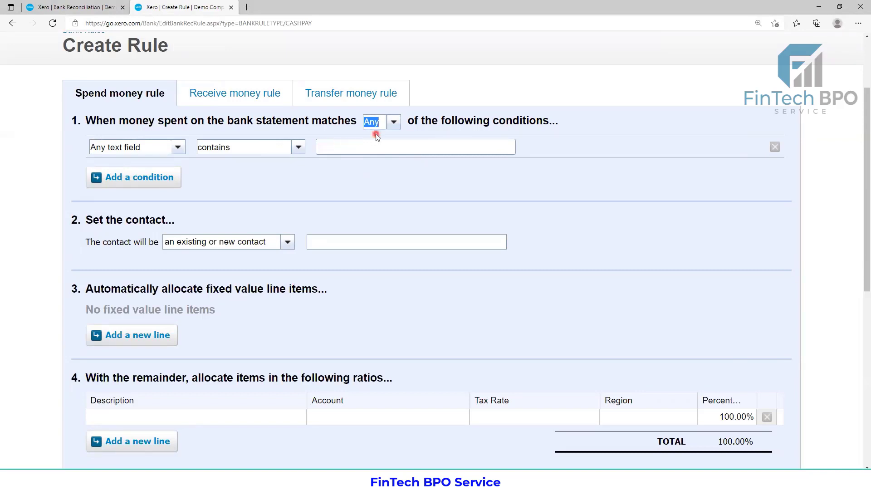
left_click(348, 147)
left_click(393, 122)
left_click(378, 139)
- Set the field of the rule's first condition to Description
left_click(178, 148)
left_click(141, 180)
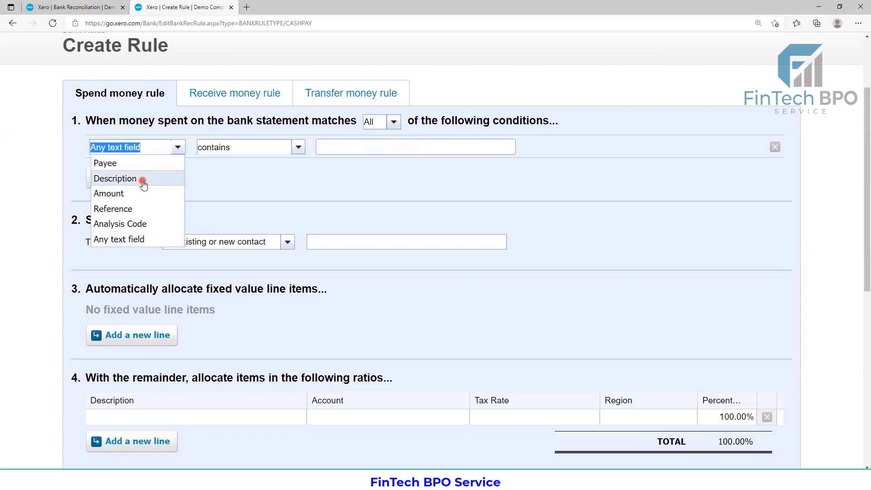
- Check the statement details of the 6 Sep Central City Parking line in the bank reconciliation
left_click(109, 4)
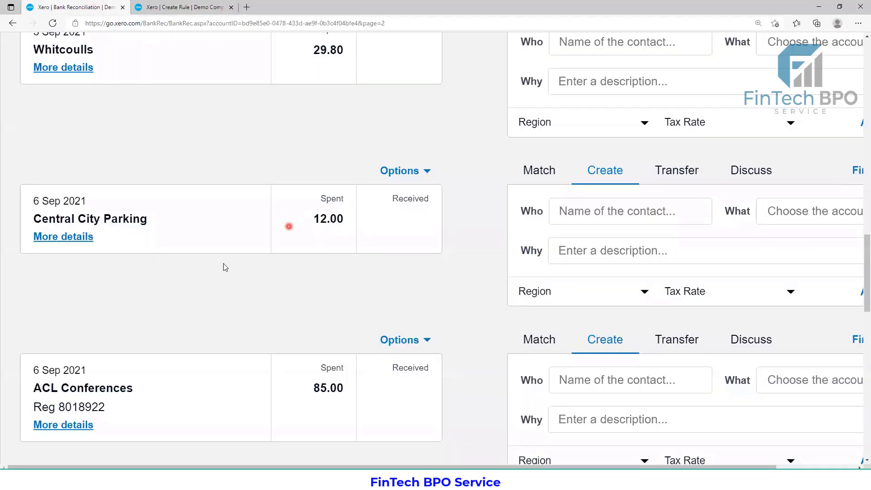
left_click(82, 232)
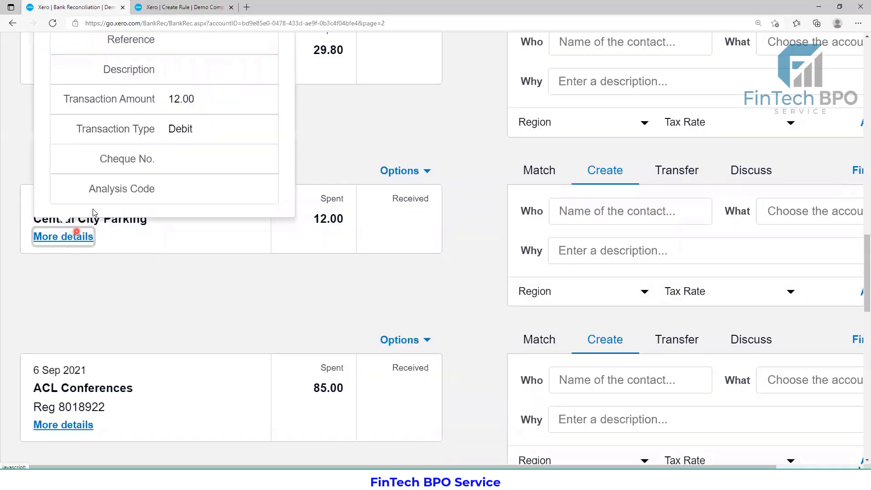
scroll(177, 122, "up", 1)
scroll(177, 123, "up", 2)
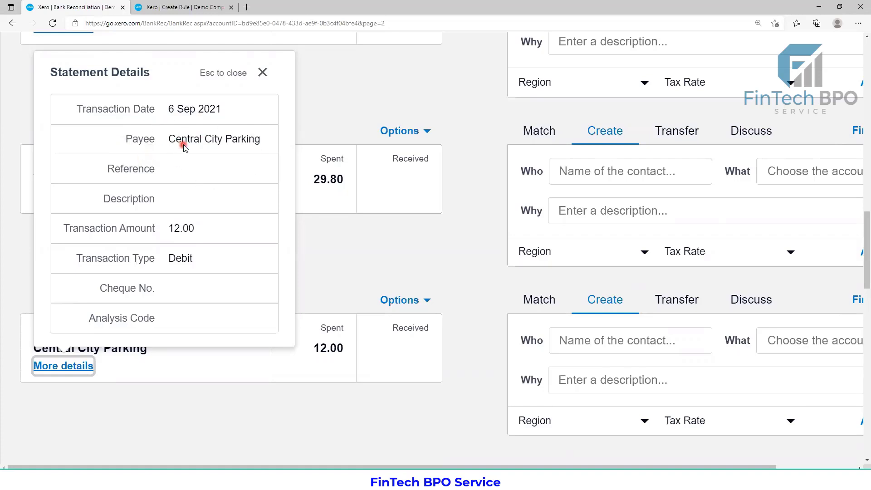
- In the Create Rule form, set the first condition to Payee with the equals operator
left_click(176, 8)
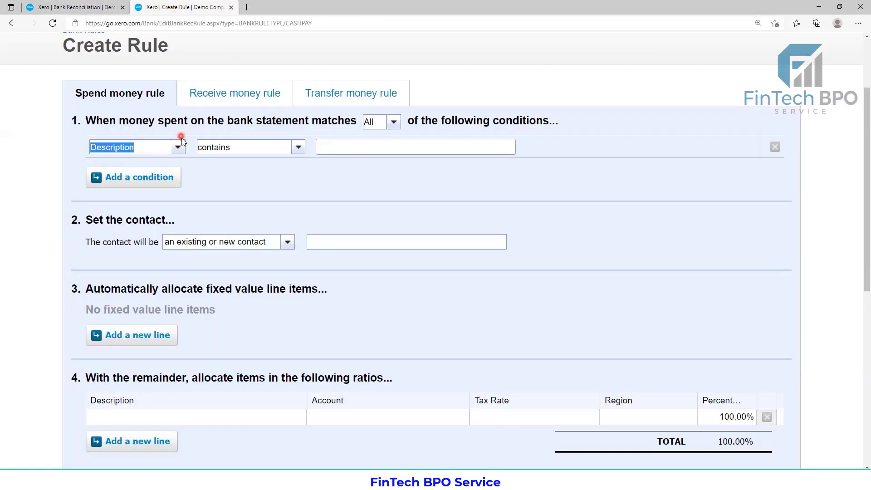
left_click(178, 147)
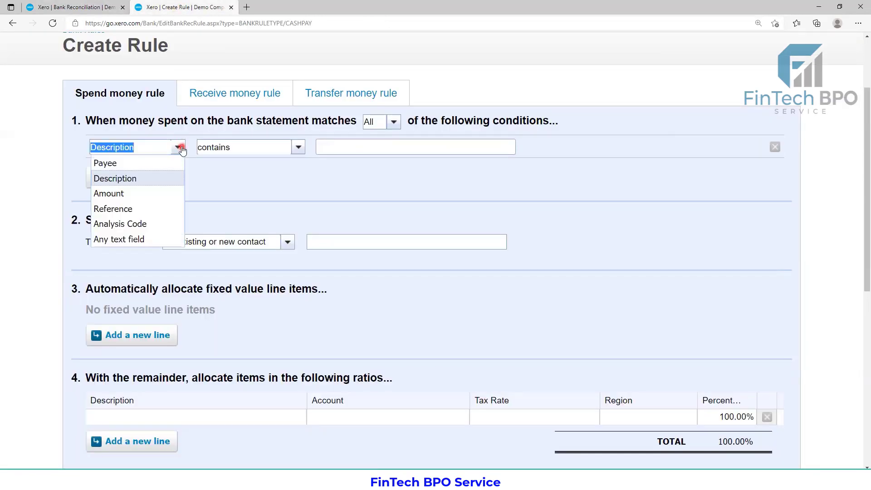
left_click(148, 164)
left_click(297, 148)
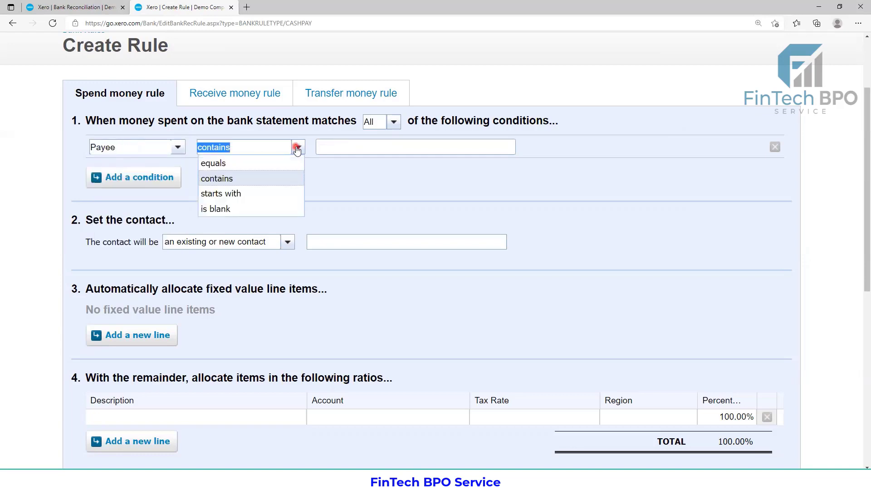
left_click(255, 163)
left_click(330, 144)
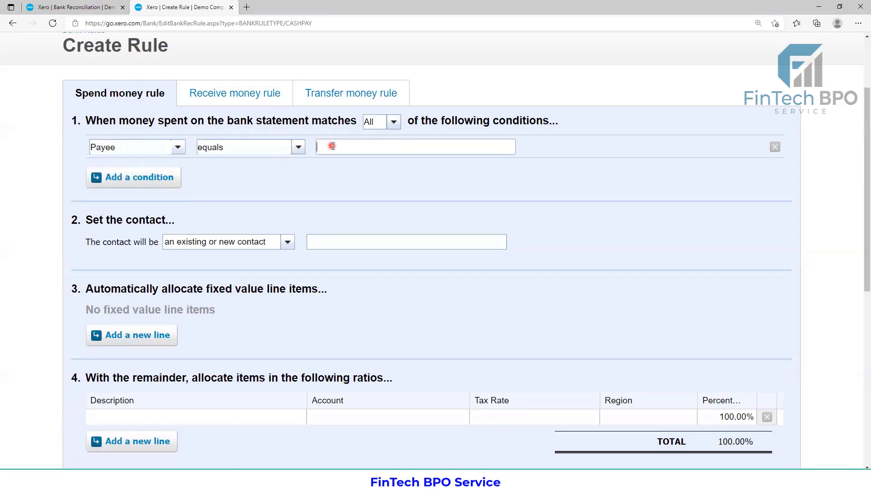
left_click(299, 147)
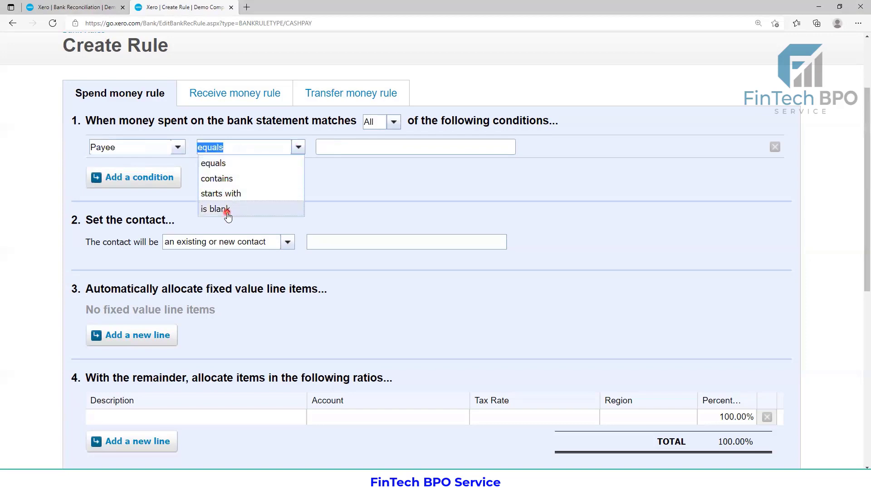
left_click(227, 166)
left_click(344, 148)
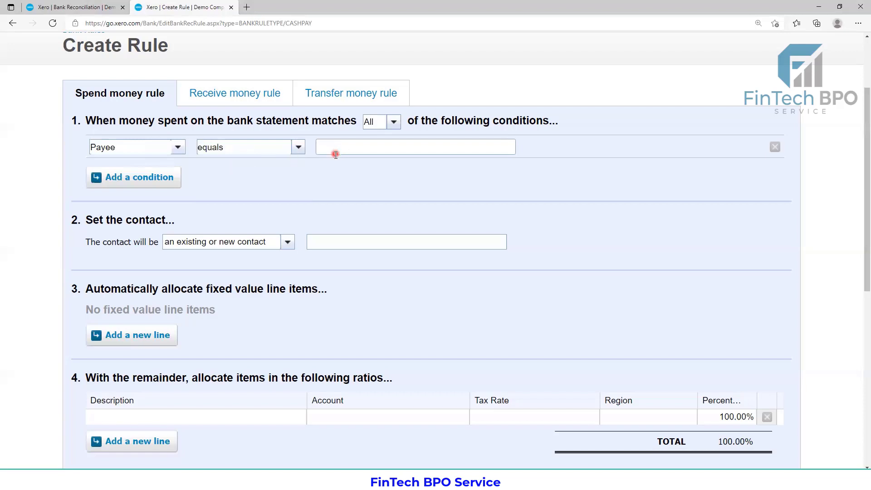
- Copy the payee Central City Parking from the 6 Sep statement details into the value of the rule's first condition
left_click(64, 8)
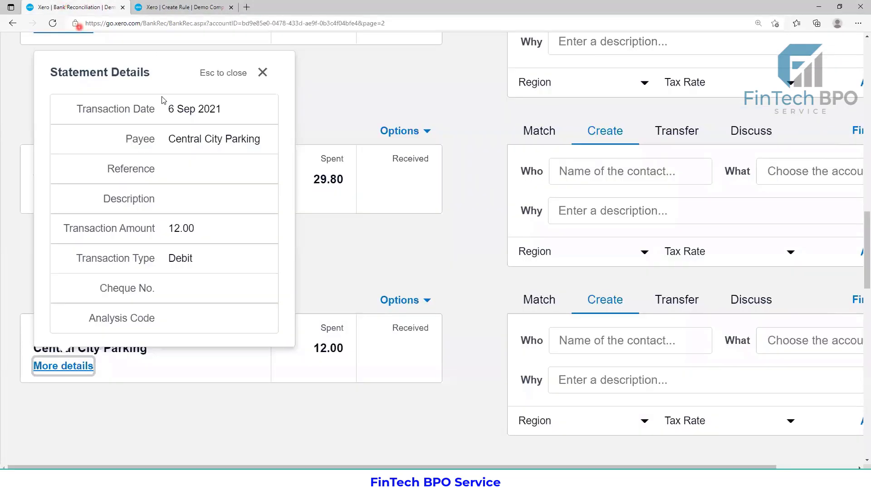
left_click_drag(173, 139, 258, 136)
right_click(256, 137)
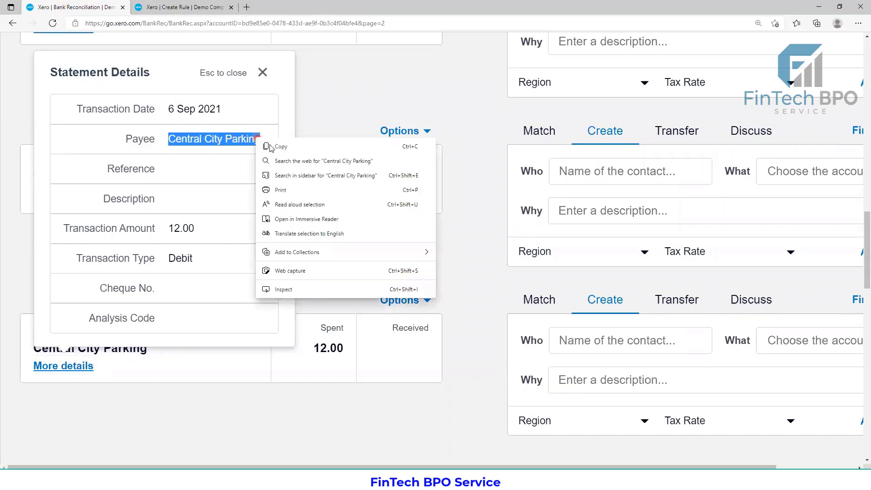
left_click(282, 147)
left_click(193, 7)
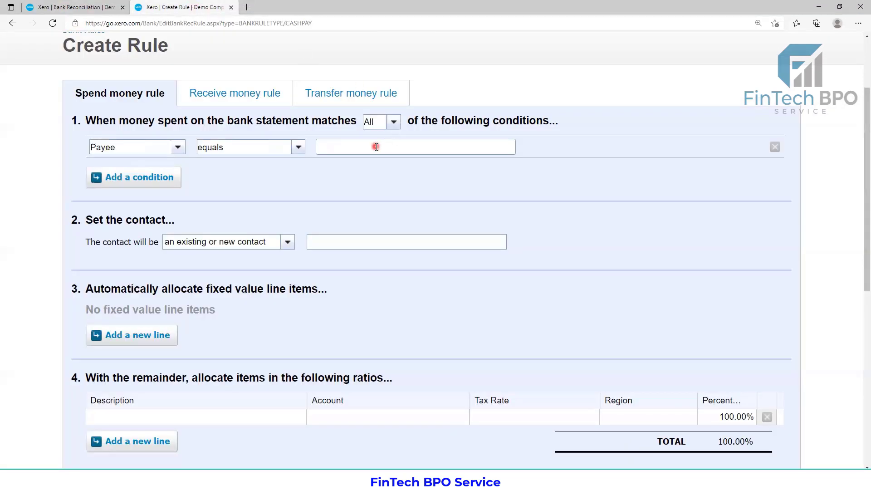
key("ctrl+v")
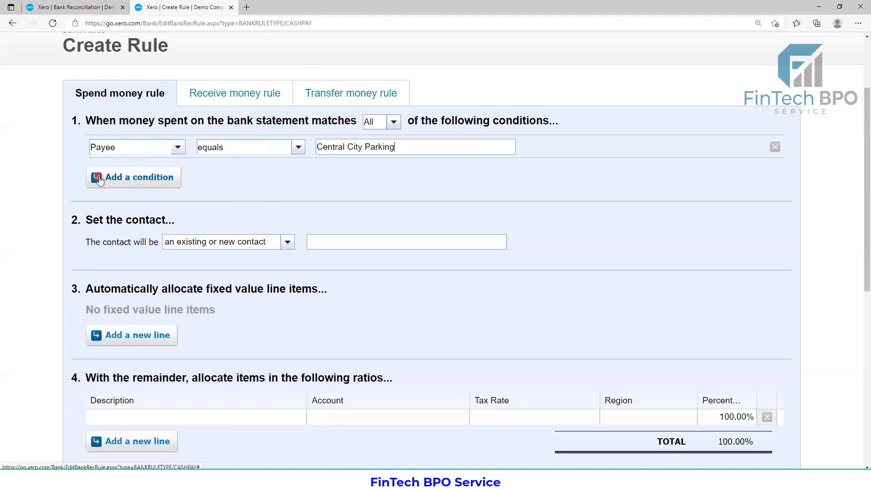
- Add a blank second condition to the rule and remove it again
left_click(106, 160)
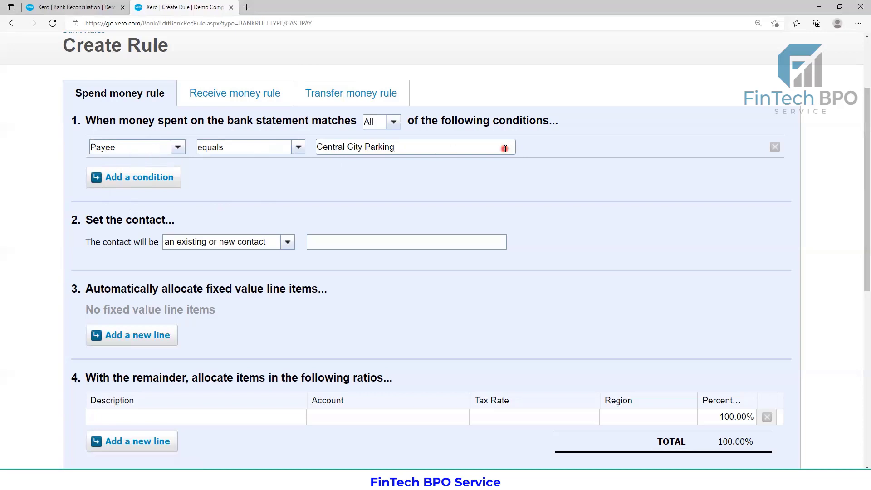
left_click(153, 182)
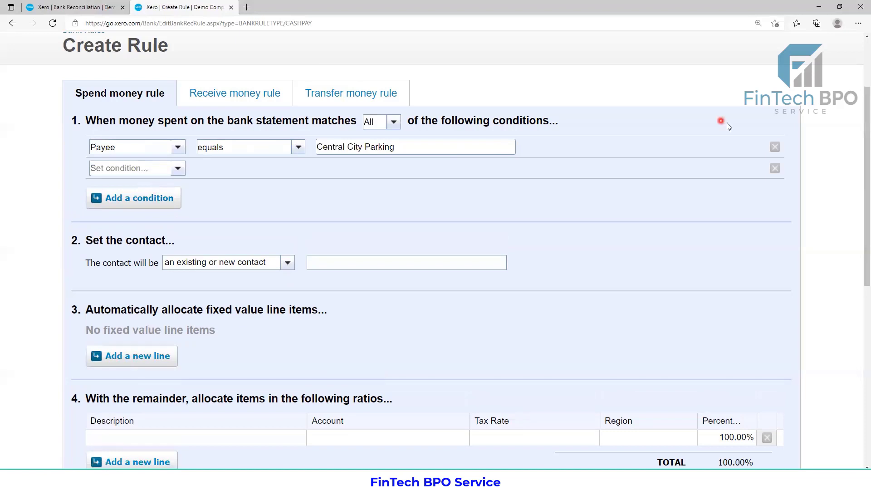
left_click(774, 169)
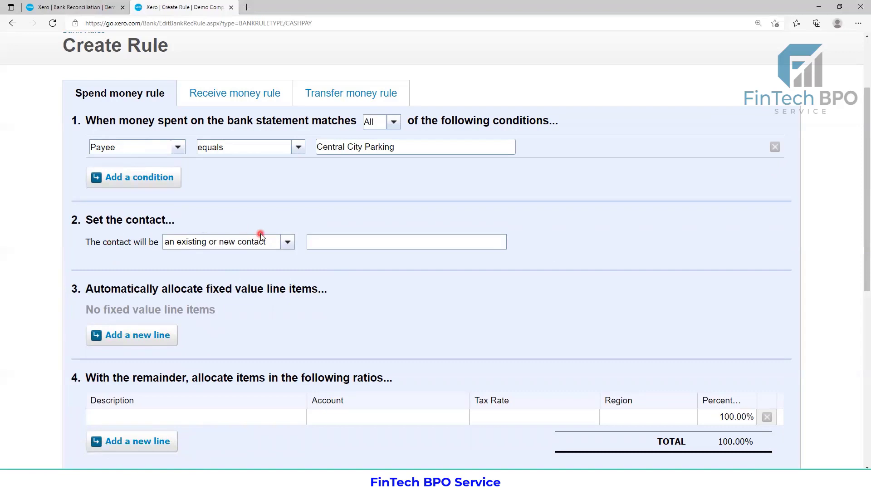
- Set the rule's contact to an existing or new contact named Central City Parking
left_click(286, 244)
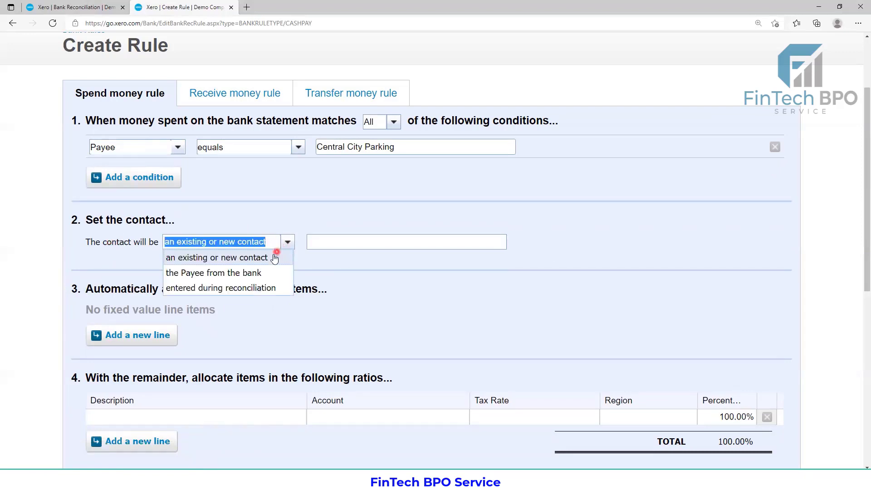
left_click(257, 258)
left_click(346, 247)
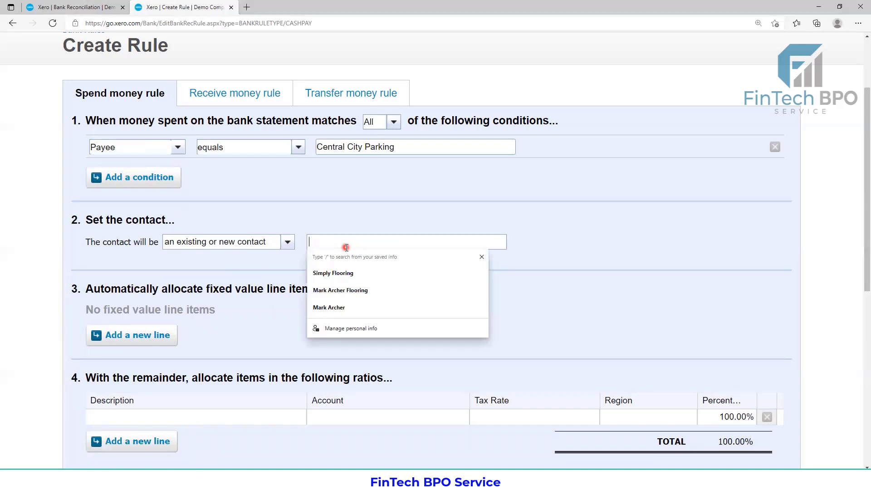
type("Ce")
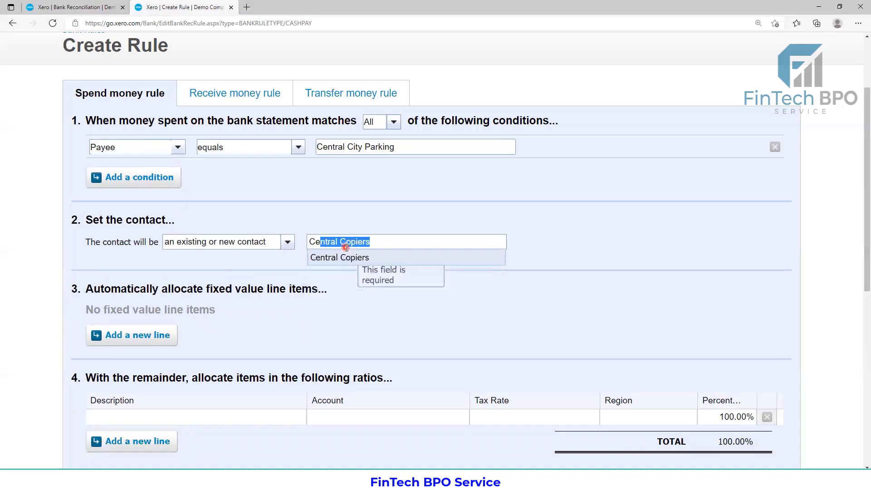
type("ntral City Parking")
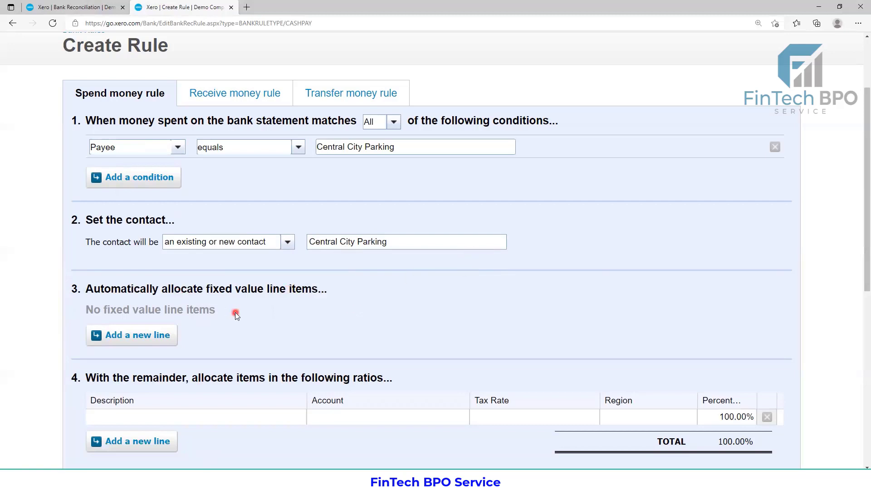
- Allocate 100% of the remainder to the account 493 - Travel - National, leaving the description blank
scroll(233, 311, "down", 1)
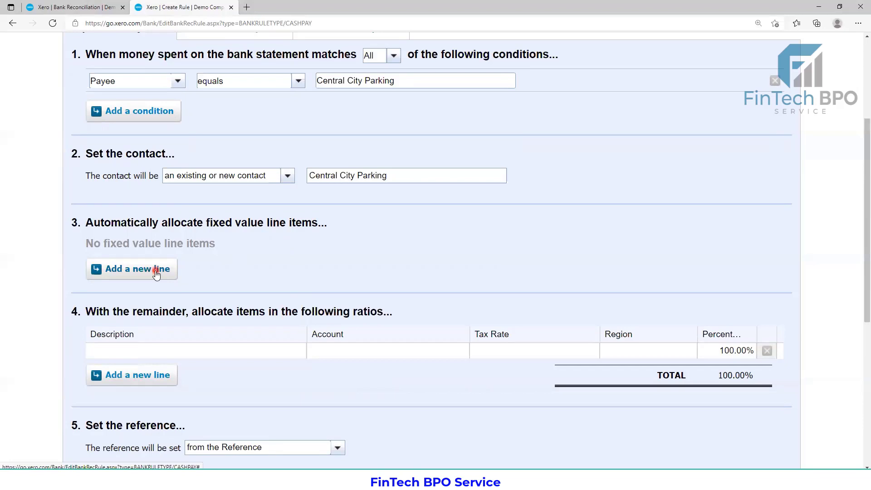
left_click(177, 353)
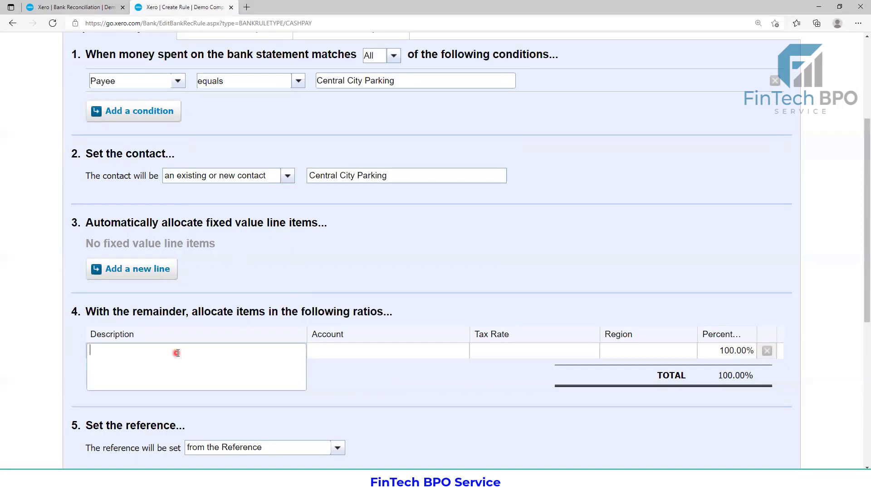
left_click(340, 348)
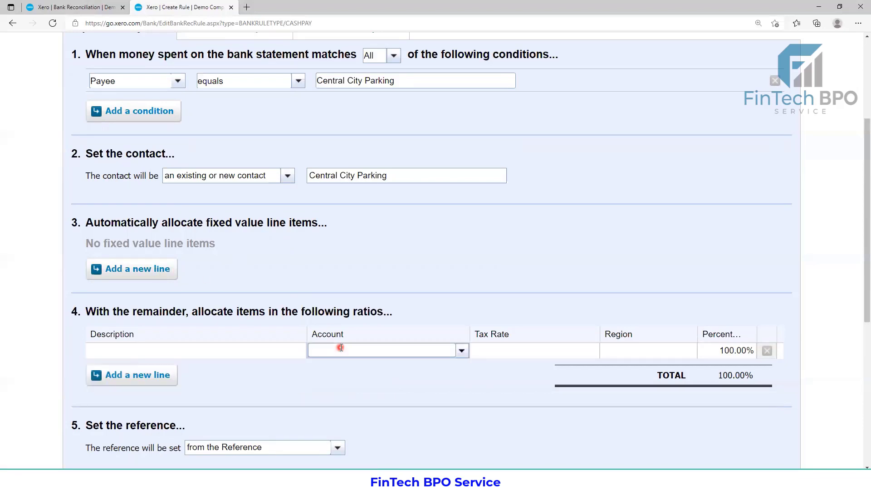
type("Tra")
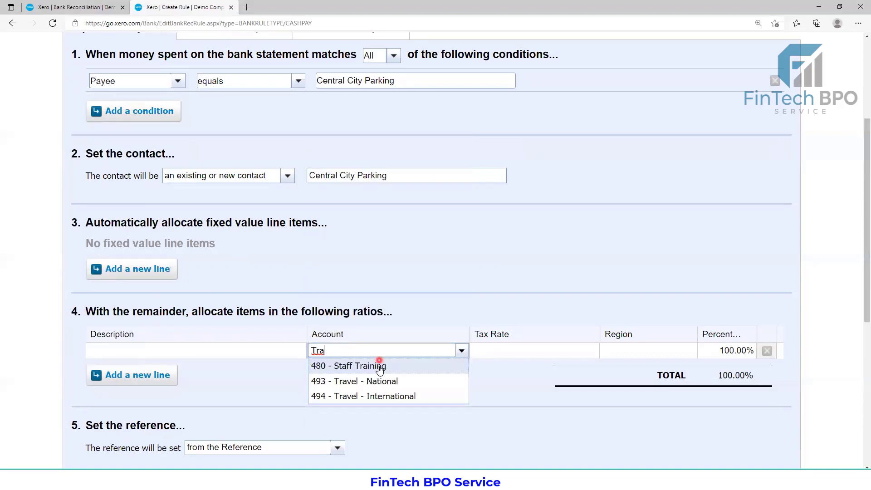
left_click(376, 382)
- Set the tax rate of the remainder line to Zero Rated Expenses
left_click(592, 353)
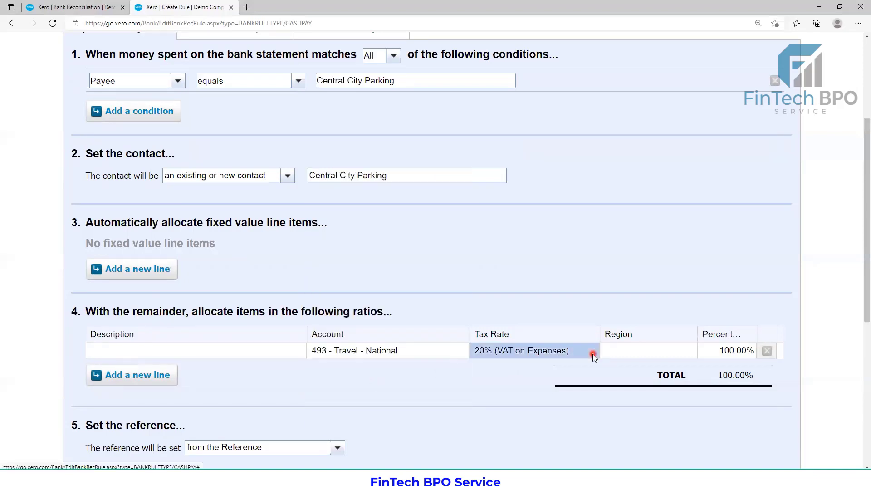
type("0")
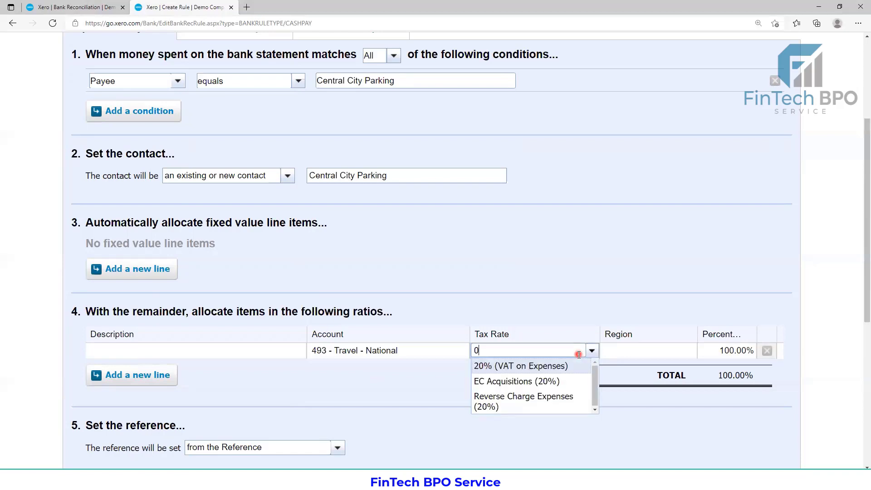
left_click(591, 352)
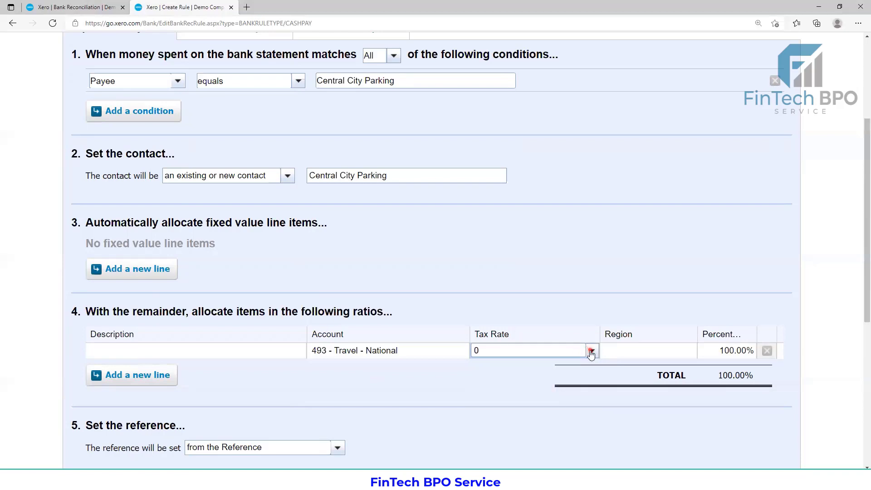
left_click(591, 352)
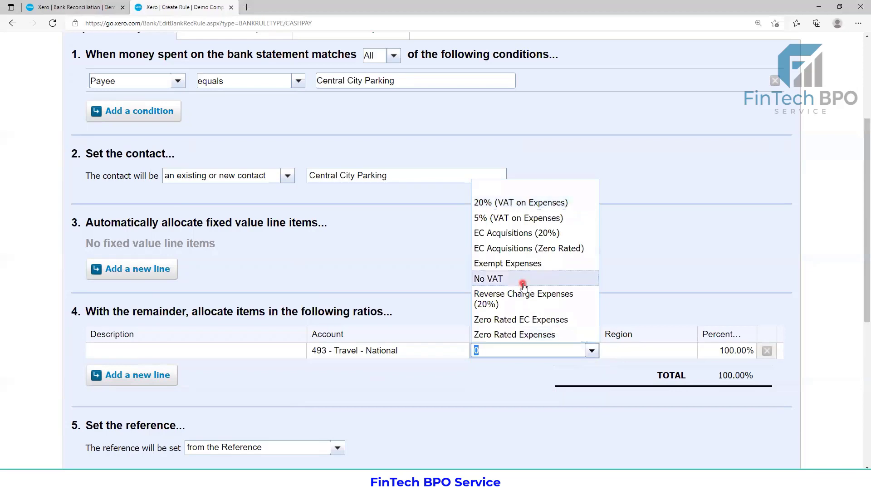
left_click(532, 336)
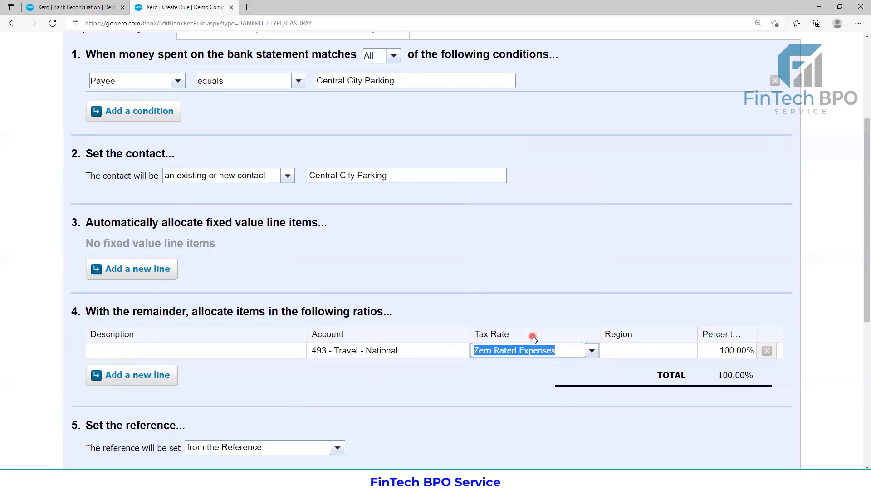
left_click(588, 300)
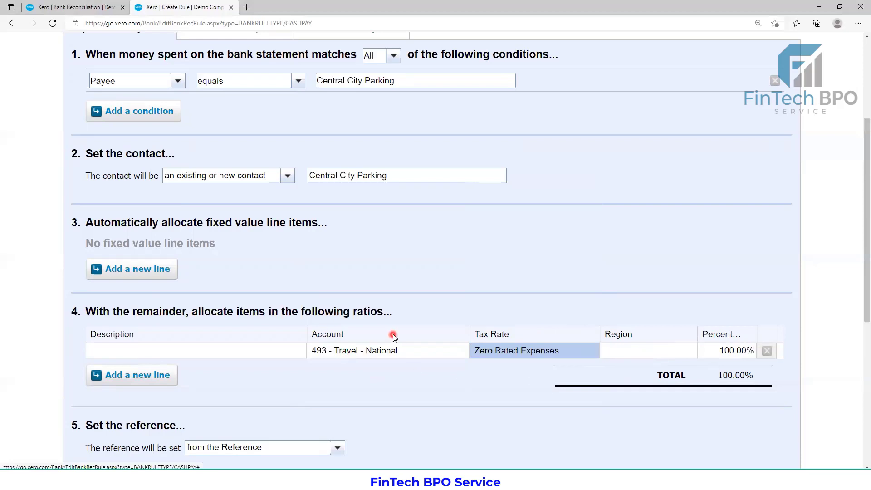
- Review the rule's target bank account choices and check in the bank reconciliation which account is being reconciled
scroll(354, 334, "down", 3)
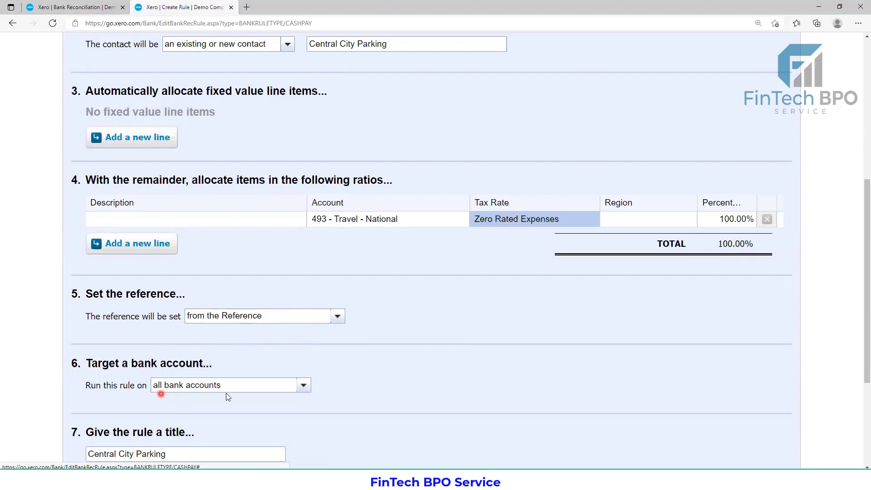
left_click(295, 392)
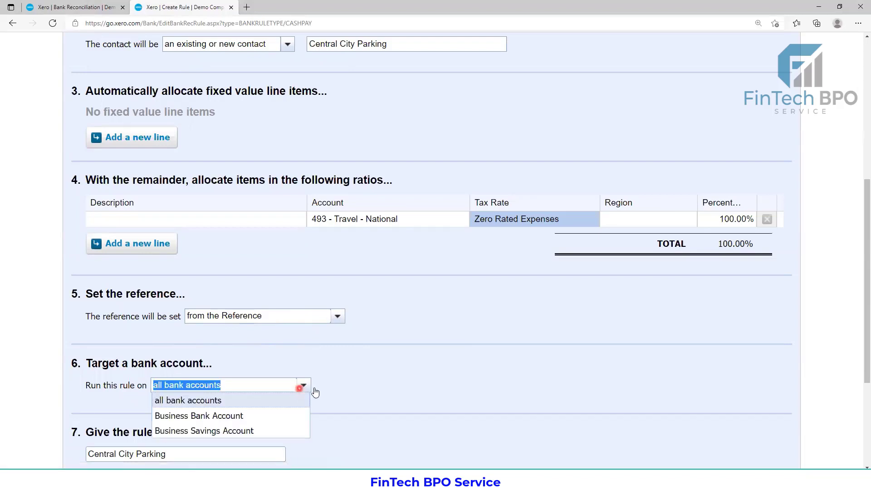
left_click(311, 391)
left_click(76, 7)
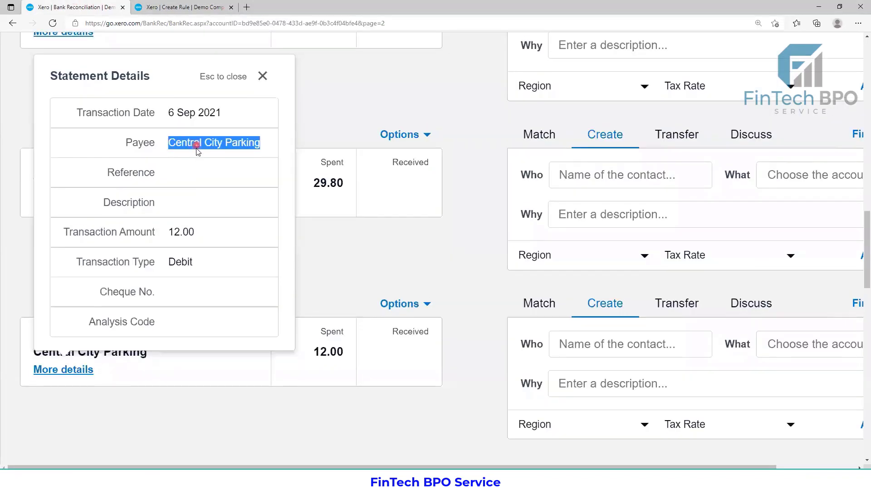
scroll(237, 145, "up", 5)
scroll(237, 146, "up", 10)
scroll(237, 146, "down", 3)
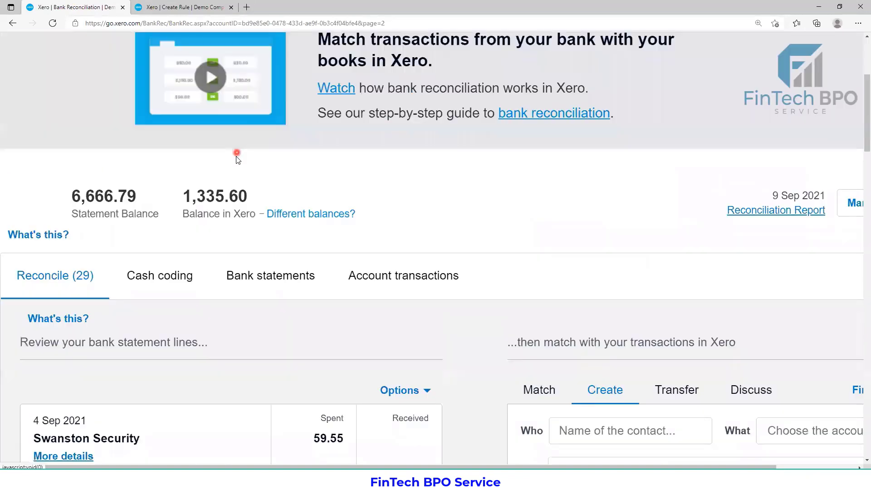
scroll(236, 162, "up", 3)
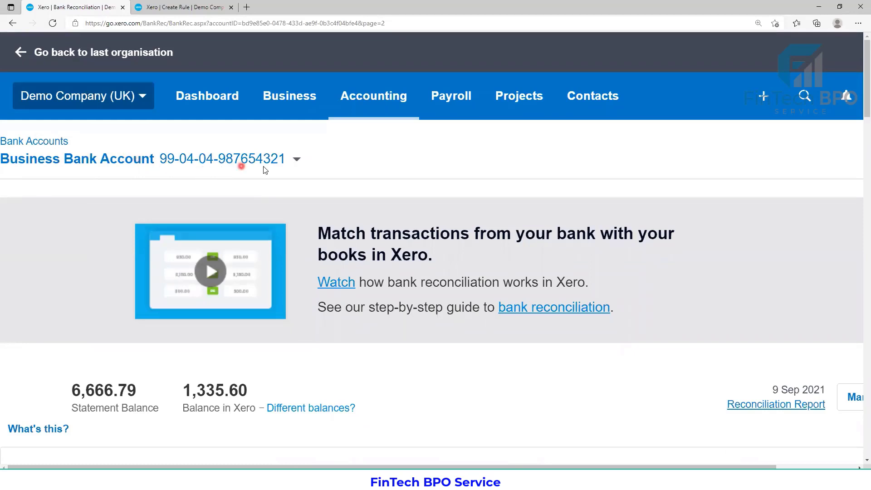
- Back in the Create Rule form, run the rule on the Business Bank Account only and save it
left_click(164, 4)
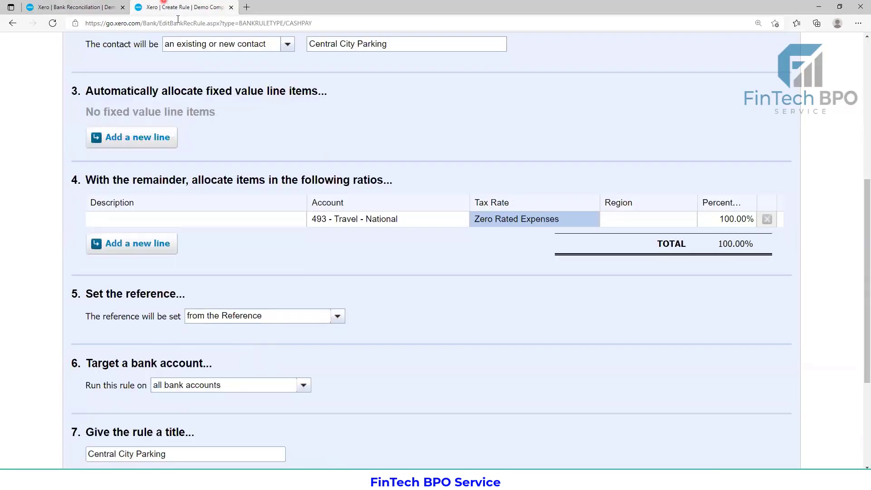
scroll(282, 408, "down", 4)
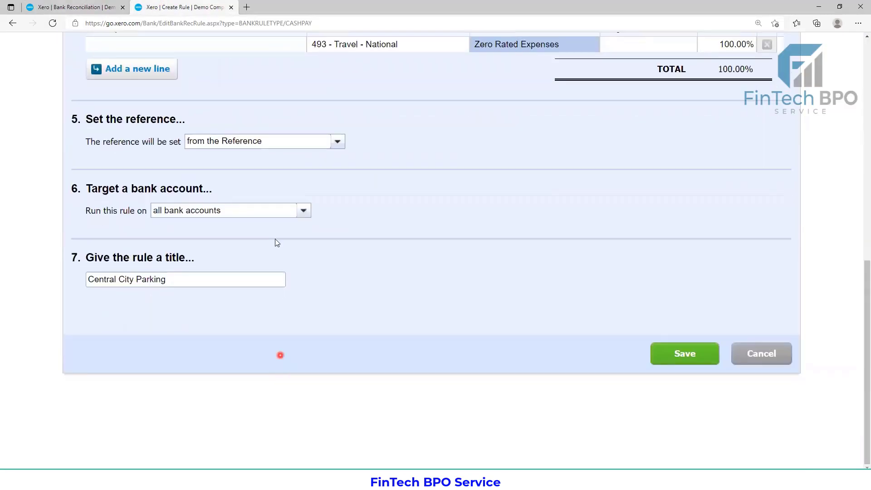
left_click(302, 211)
left_click(247, 242)
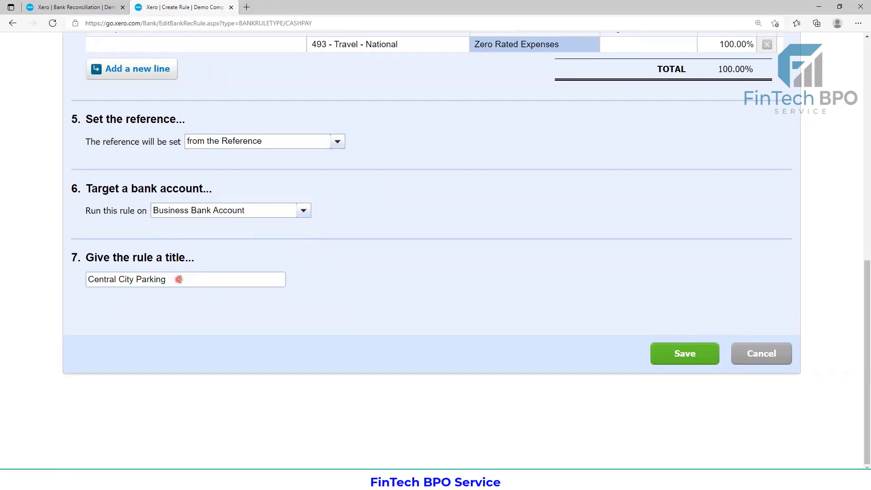
left_click(696, 362)
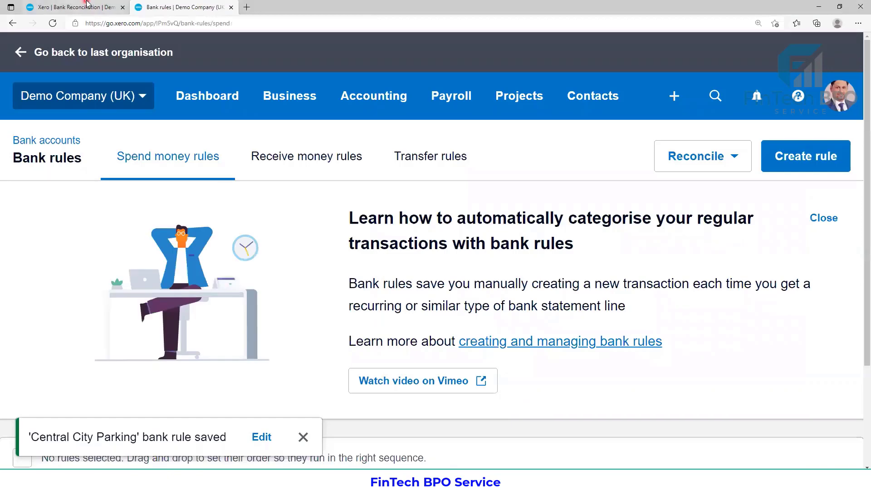
- Reload the bank reconciliation page and look over the spend money rules page
left_click(79, 7)
left_click(53, 23)
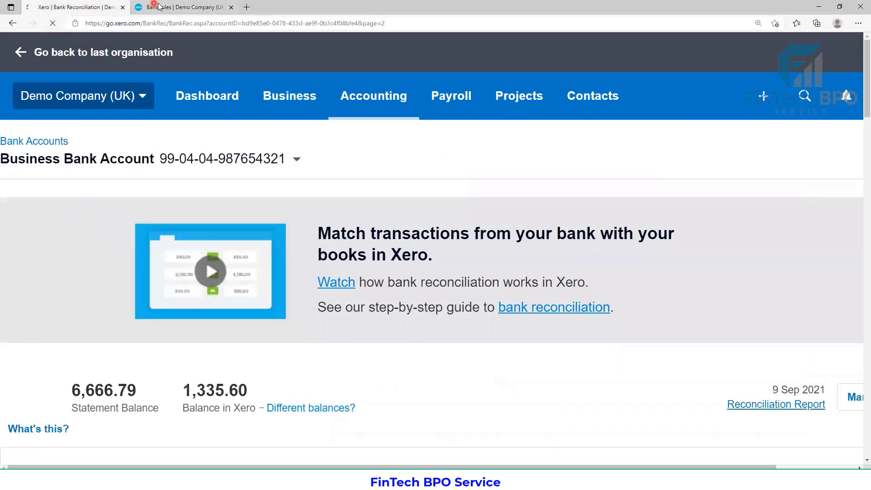
left_click(159, 6)
scroll(266, 239, "down", 3)
scroll(155, 167, "up", 3)
- Open the Business Bank Account's reconciliation from the dashboard and go to page 2 of its statement lines
left_click(206, 104)
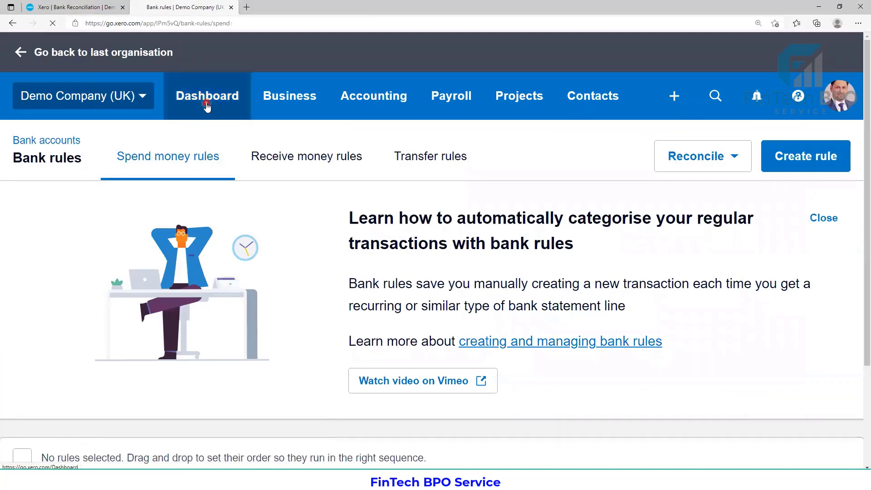
left_click(208, 204)
scroll(247, 247, "down", 12)
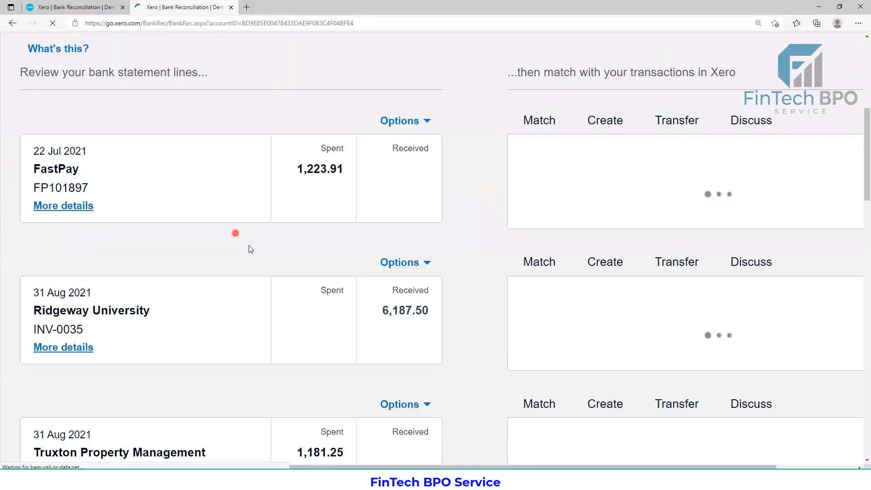
scroll(756, 417, "down", 20)
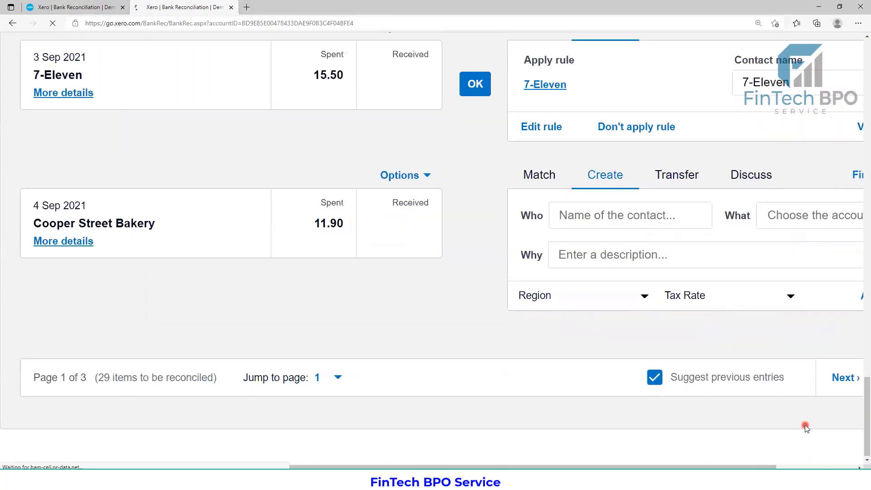
left_click(850, 383)
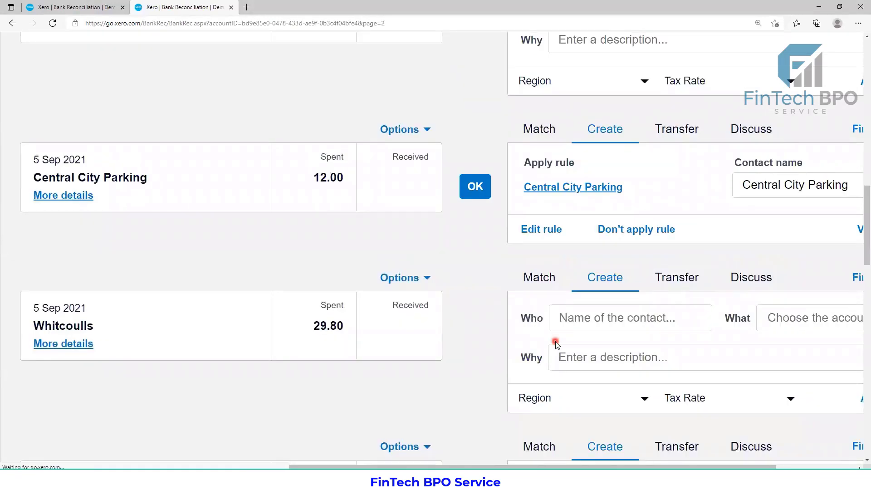
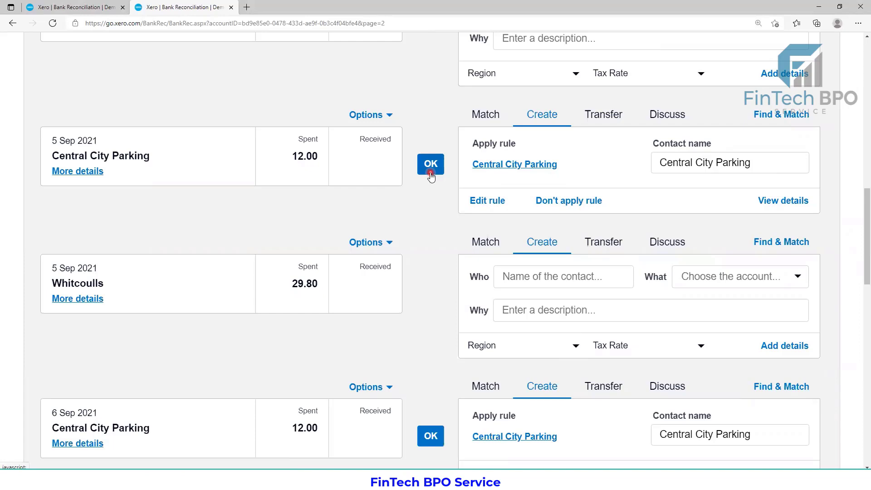
- Reconcile the 12.00 Central City Parking statement lines of 5, 6, 7 and 8 Sep 2021 on page 2 with the suggested bank rule
left_click(428, 312)
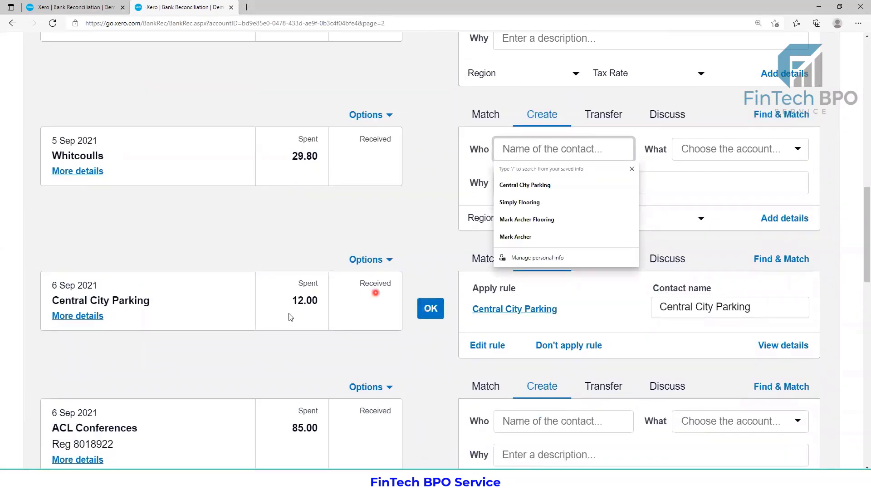
left_click(431, 308)
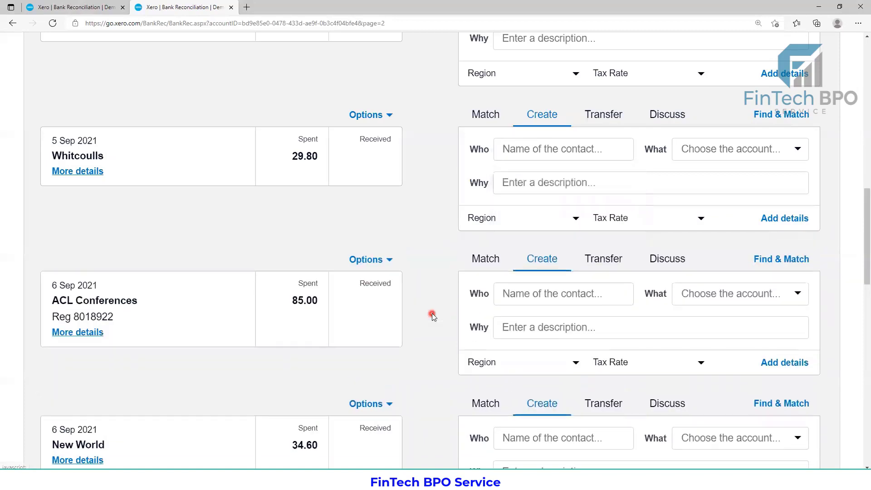
scroll(437, 311, "down", 3)
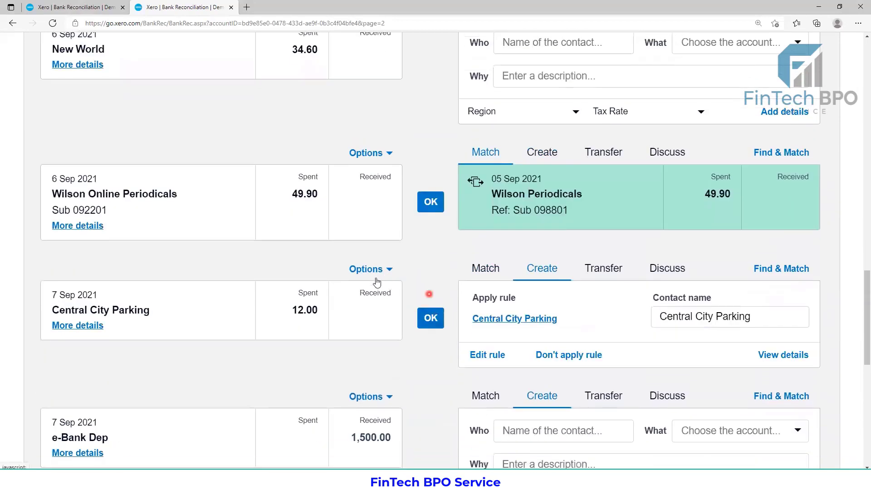
scroll(375, 282, "down", 1)
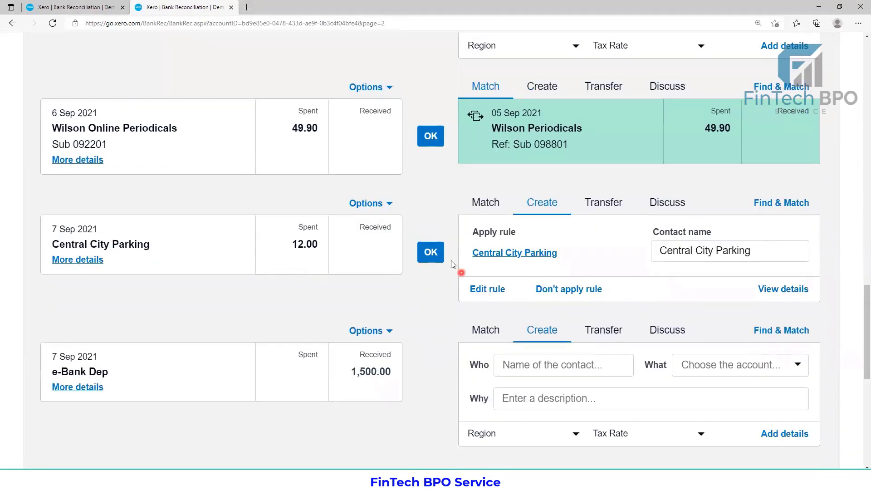
left_click(429, 255)
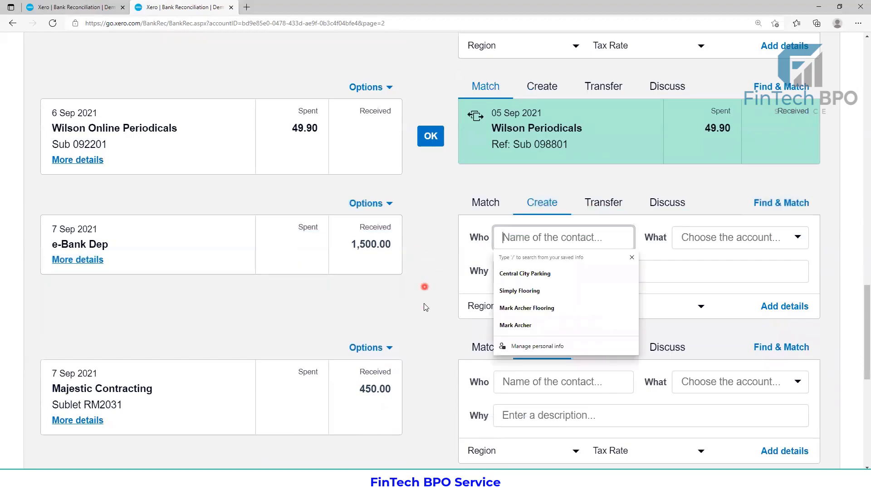
scroll(423, 294, "down", 5)
scroll(424, 309, "down", 3)
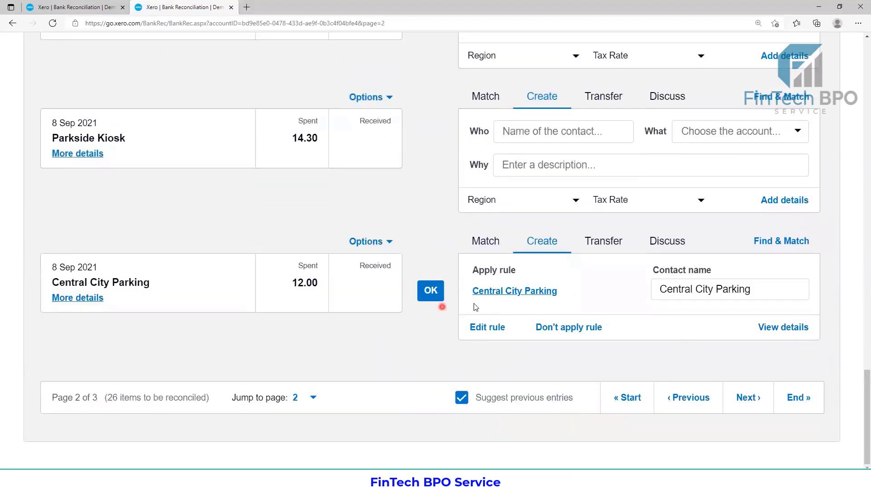
left_click(430, 290)
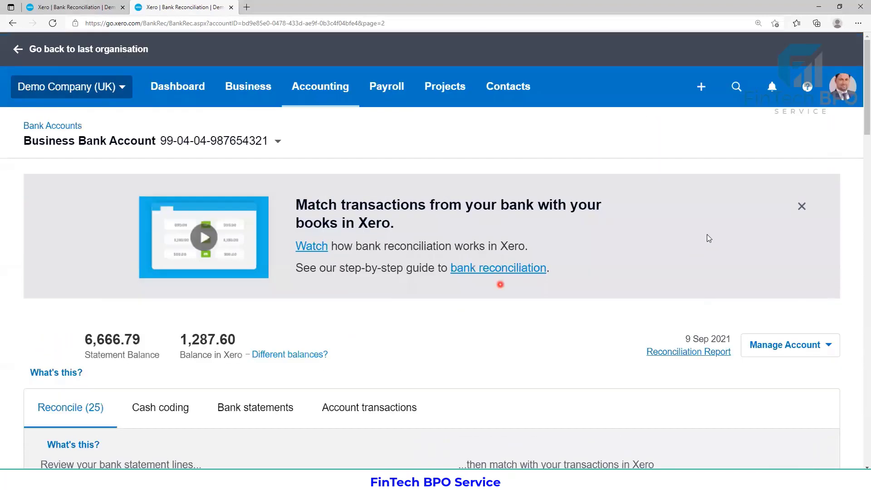
- Open the Business Bank Account's bank rules and display the receive money rules
left_click(810, 355)
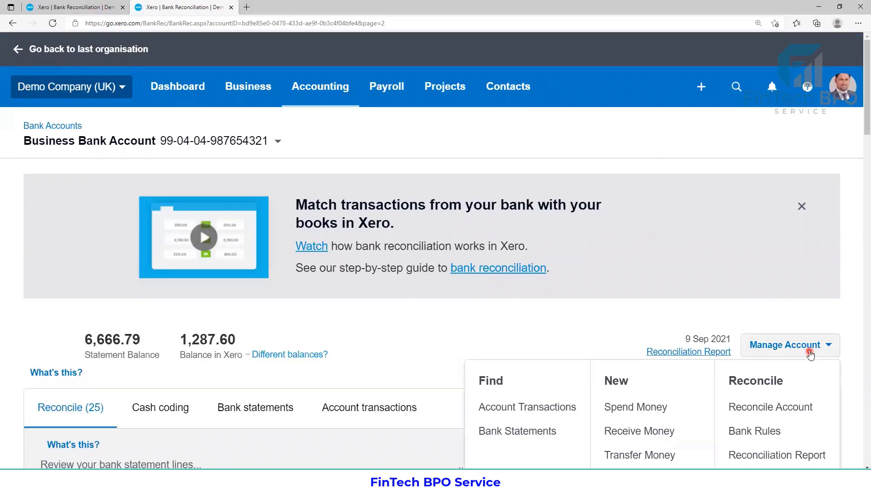
left_click(767, 434)
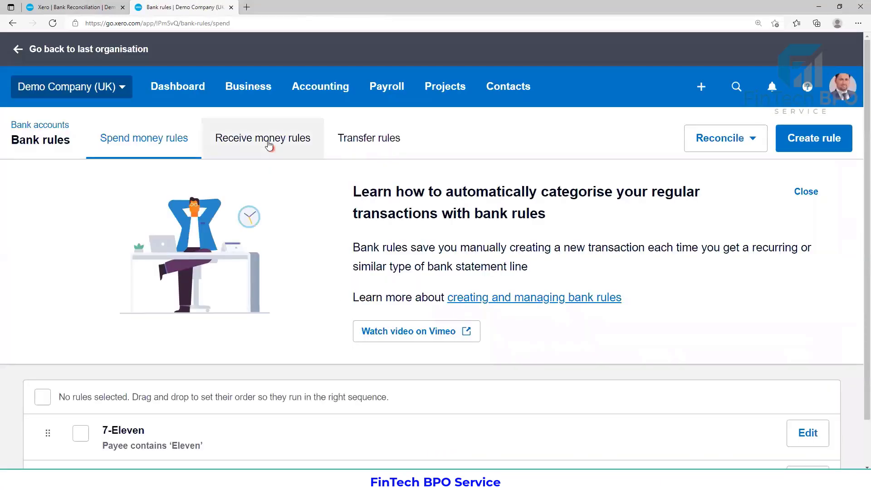
left_click(268, 143)
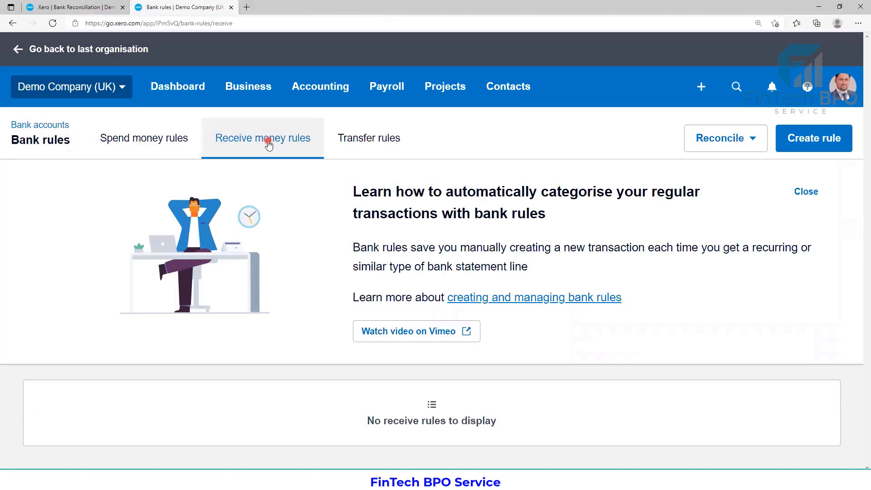